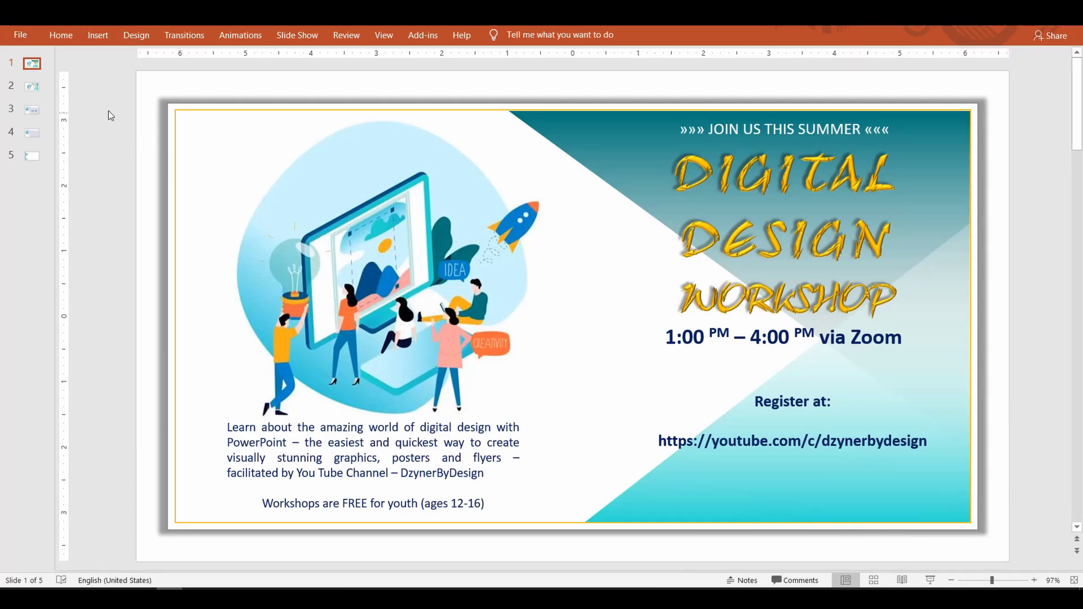
# Step: Browse the already installed add-ins in the Office Add-ins store
pyautogui.click(100, 37)
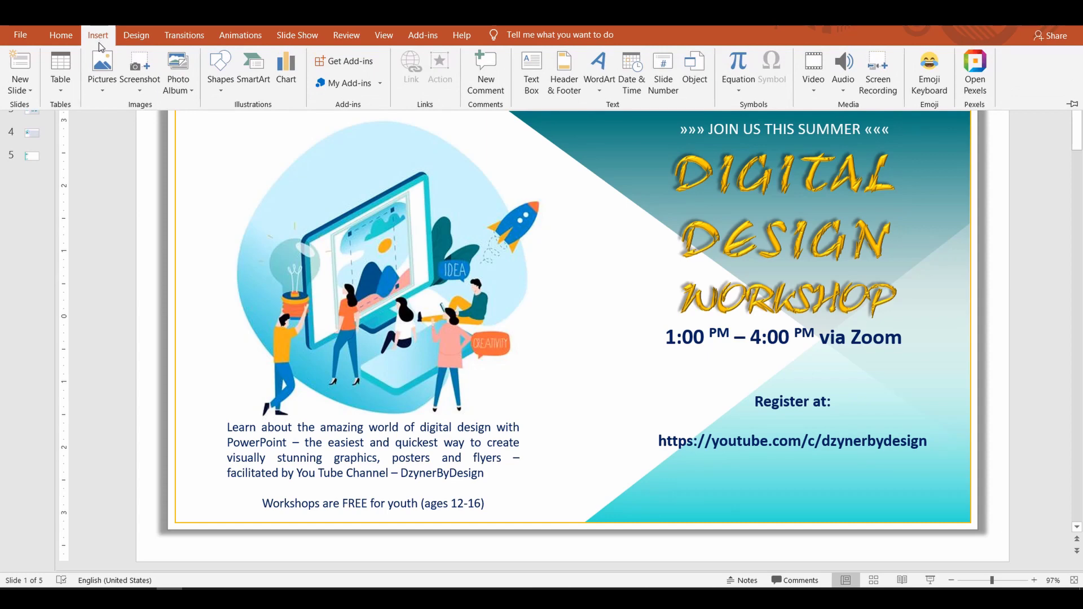
pyautogui.click(345, 62)
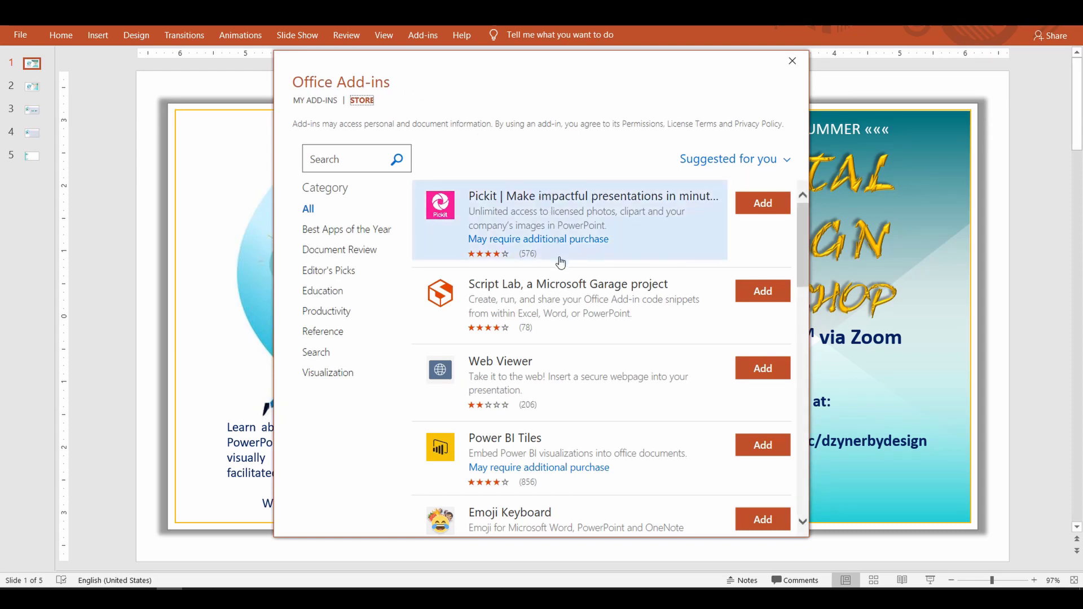
pyautogui.scroll(-10, 566, 313)
pyautogui.scroll(-20, 569, 322)
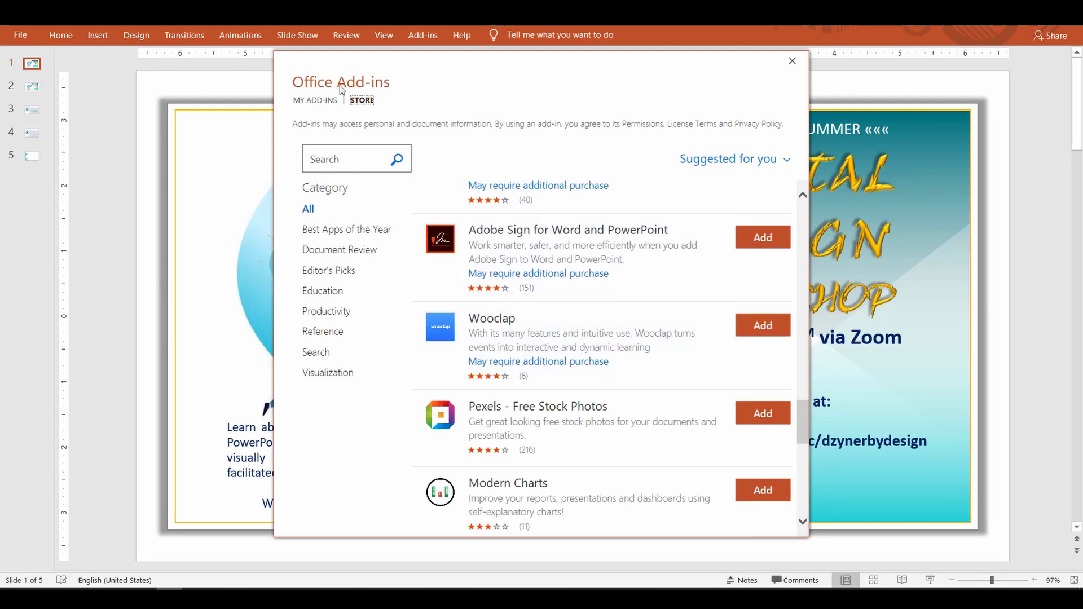
pyautogui.click(310, 103)
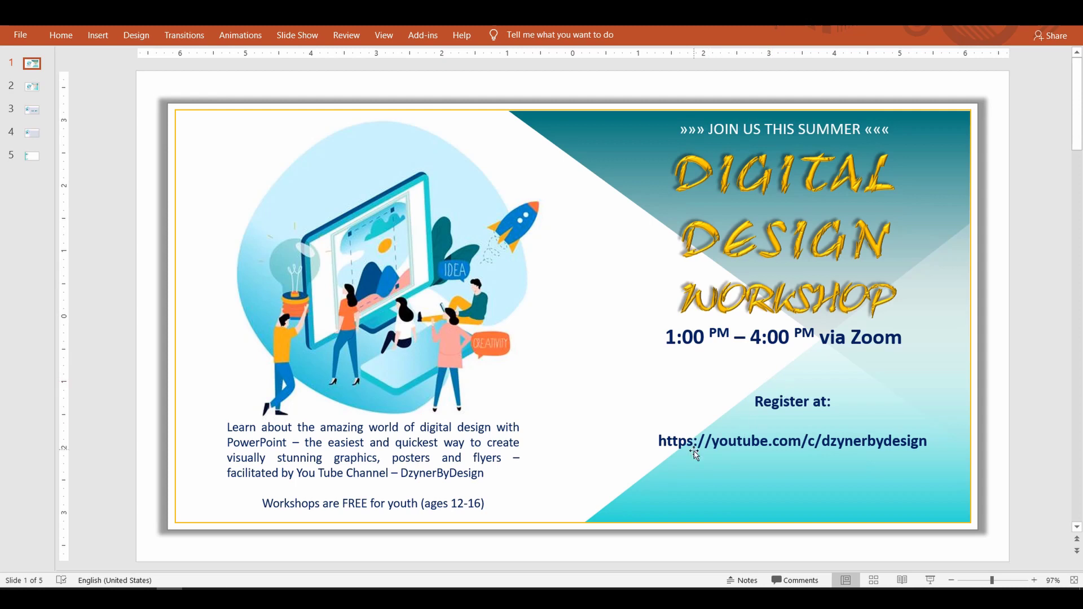
# Step: Check the registration link text box, then review the installed add-ins again and close the store
pyautogui.click(720, 443)
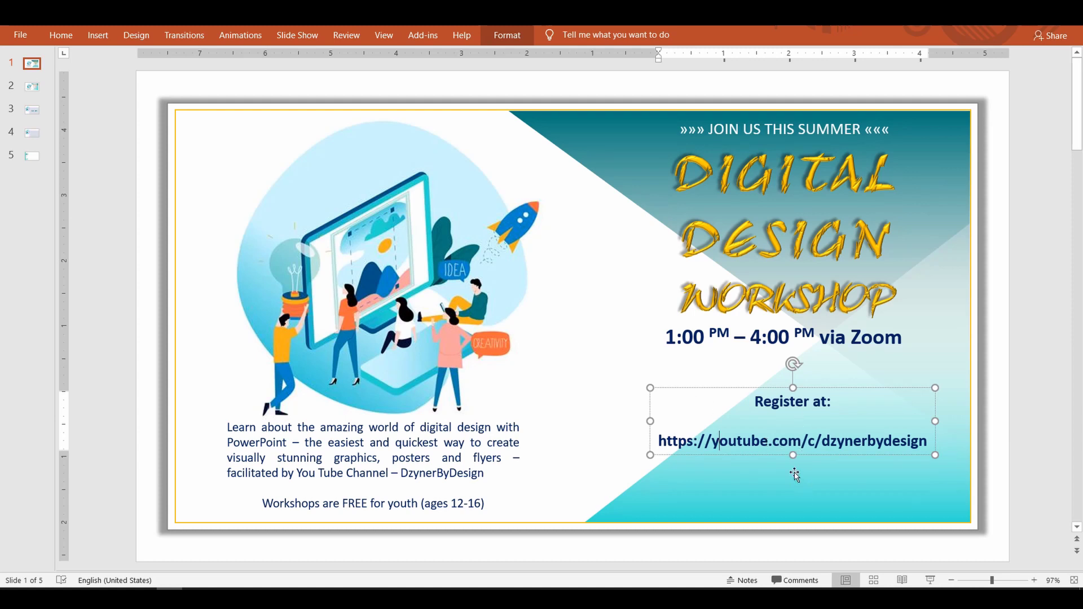
pyautogui.click(1008, 423)
pyautogui.click(101, 36)
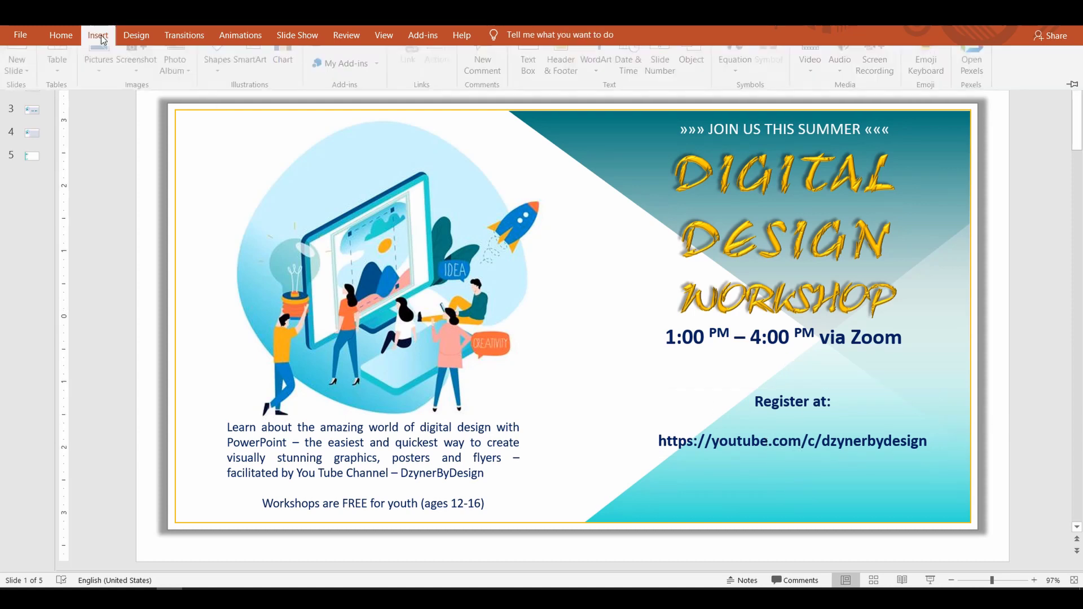
pyautogui.click(345, 60)
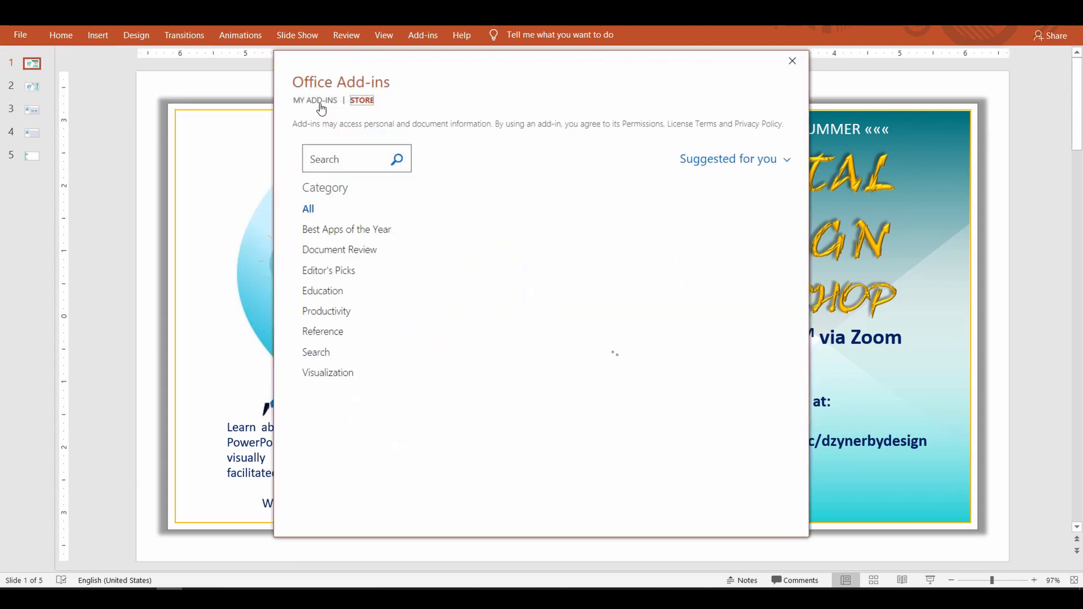
pyautogui.click(317, 100)
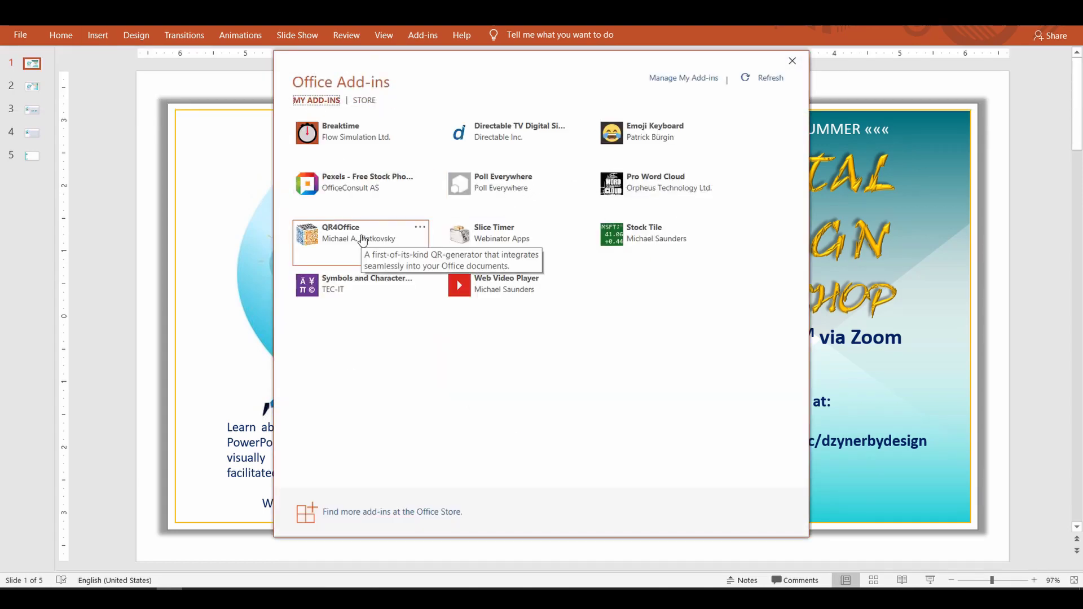
pyautogui.click(792, 61)
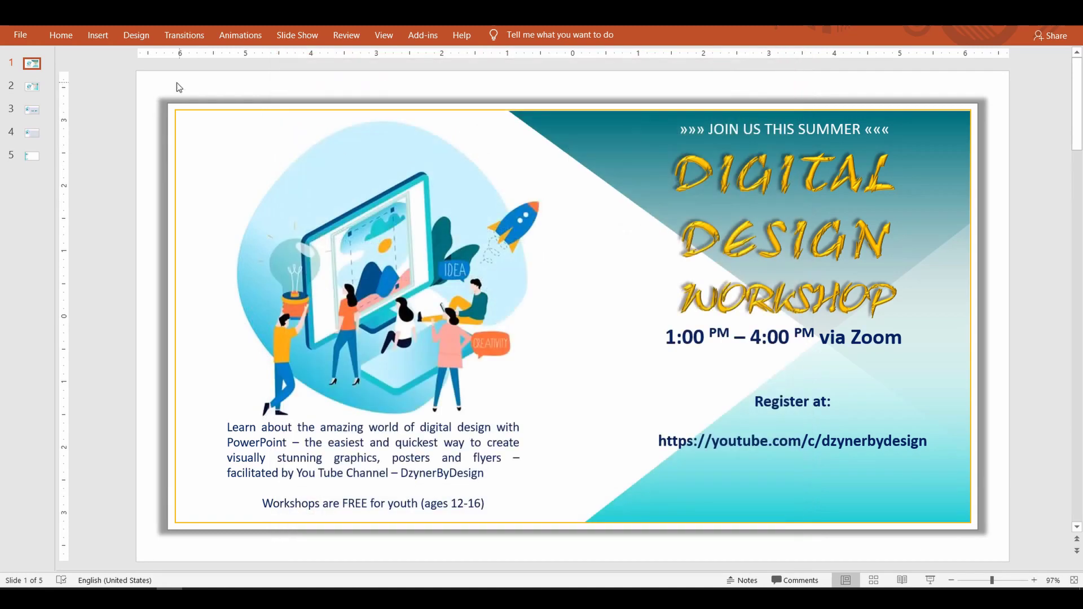
# Step: Launch QR4Office from the Recently Used Add-ins list
pyautogui.click(100, 38)
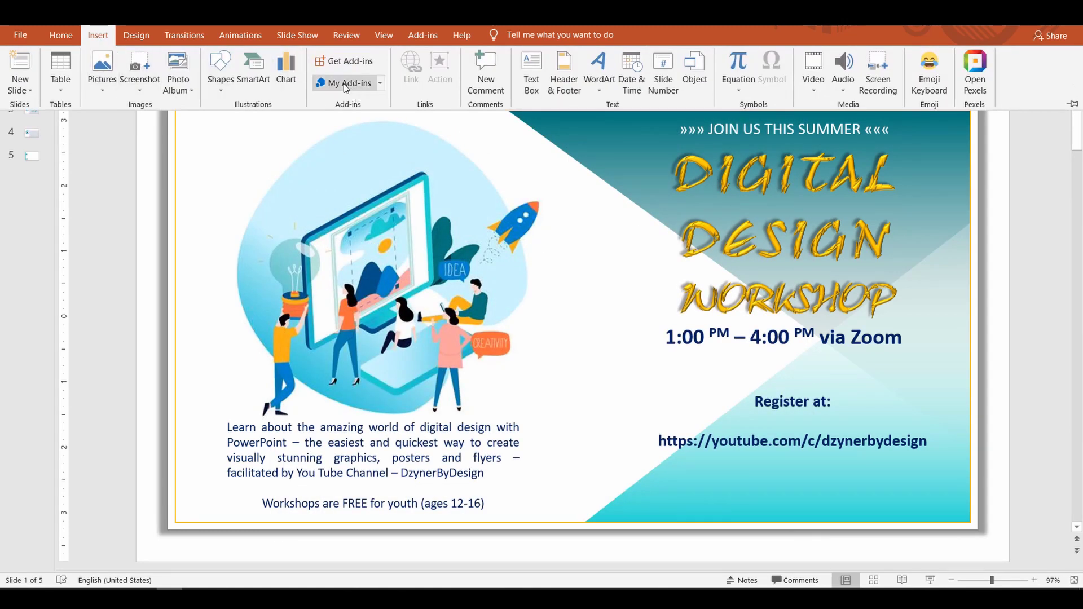
pyautogui.click(381, 84)
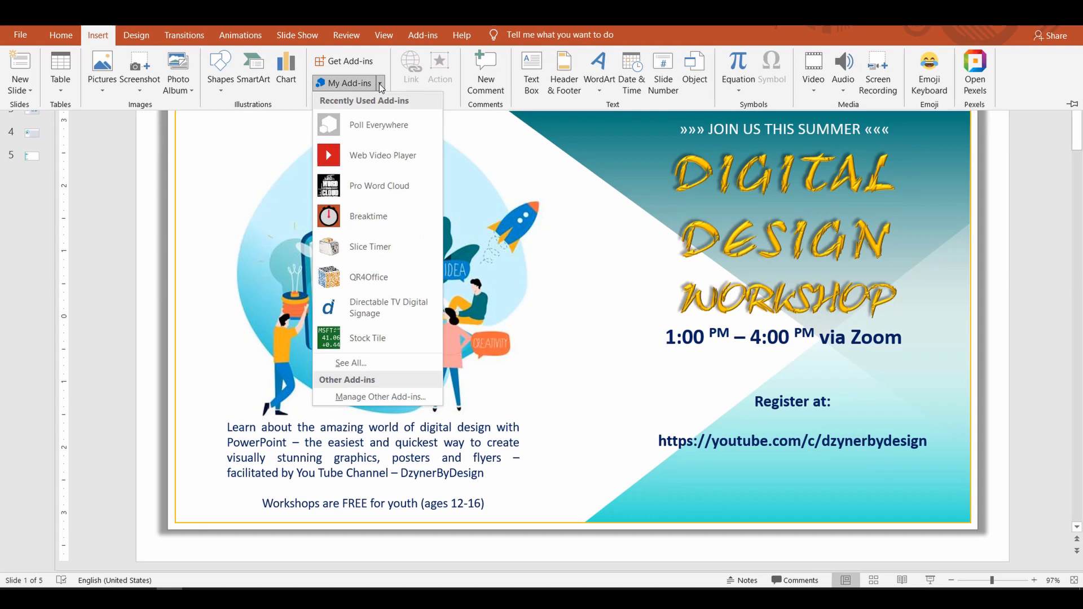
pyautogui.click(372, 277)
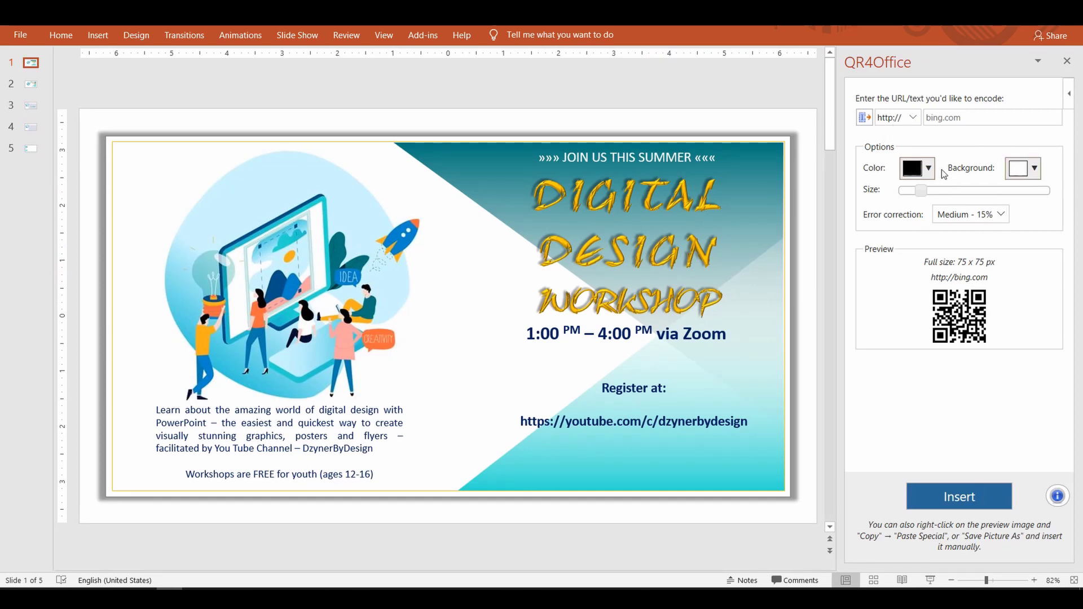
pyautogui.click(913, 117)
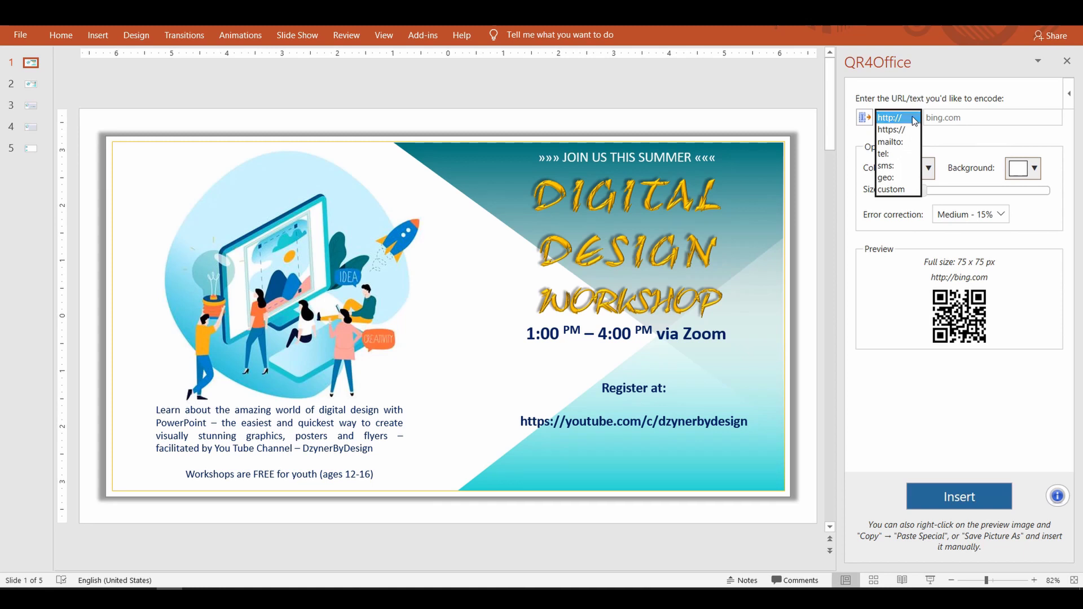
pyautogui.click(905, 129)
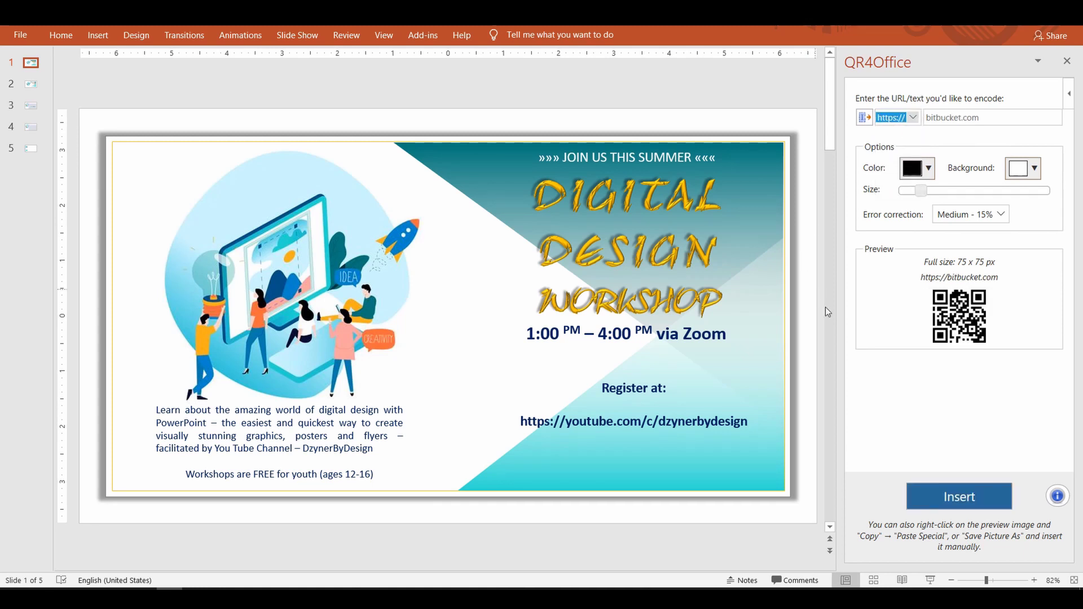
pyautogui.click(750, 423)
pyautogui.moveTo(565, 422); pyautogui.dragTo(749, 420)
pyautogui.hotkey('ctrl', 'c')
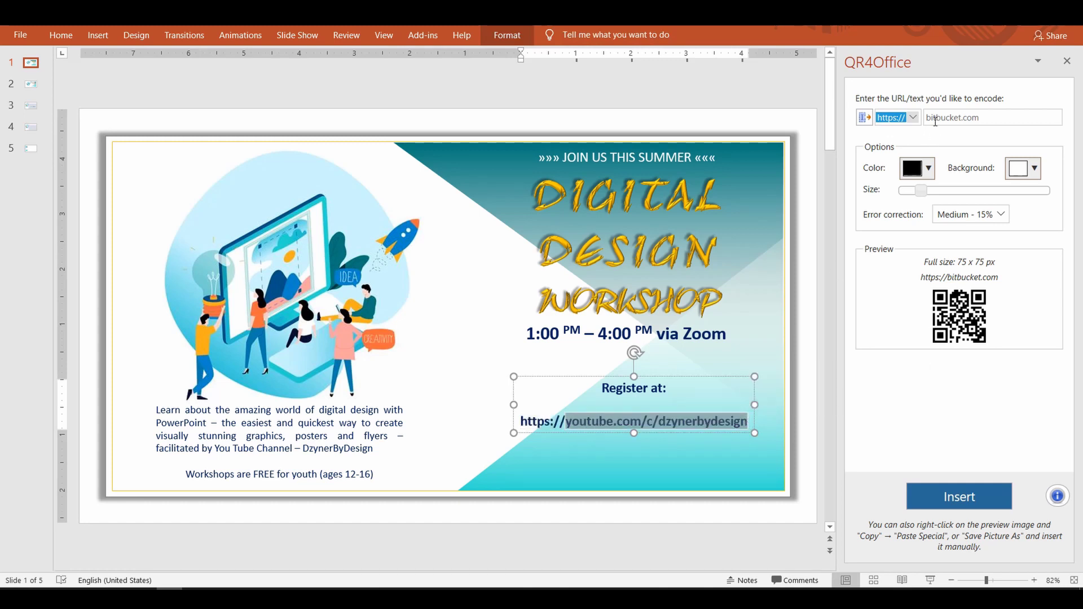
pyautogui.click(944, 119)
pyautogui.hotkey('ctrl', 'a')
pyautogui.hotkey('ctrl', 'v')
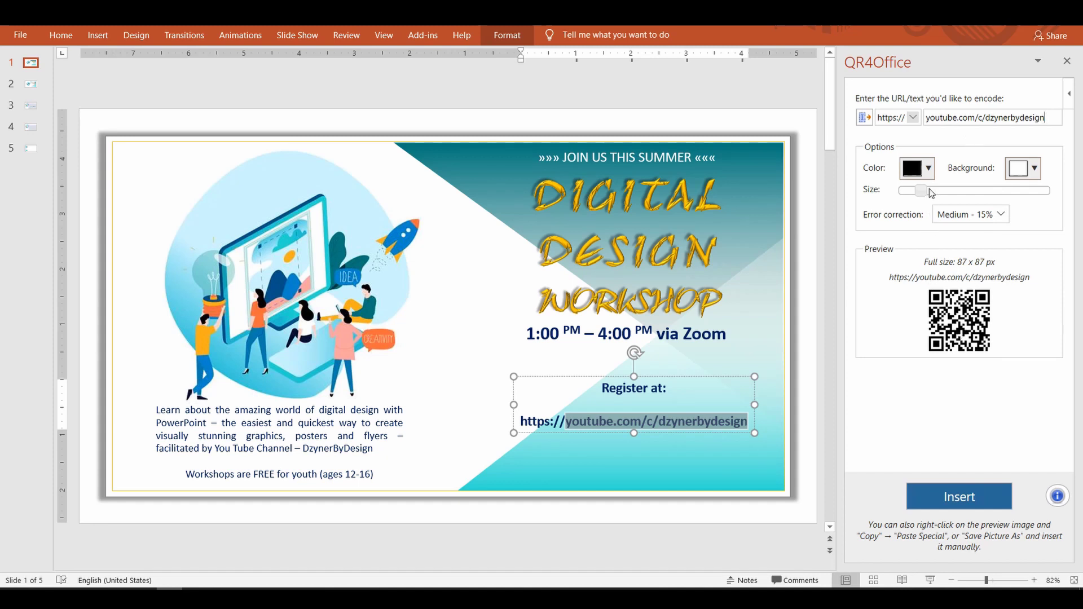
# Step: Colour the QR code dark blue and try background colours, starting with light lavender
pyautogui.click(928, 170)
pyautogui.click(1001, 291)
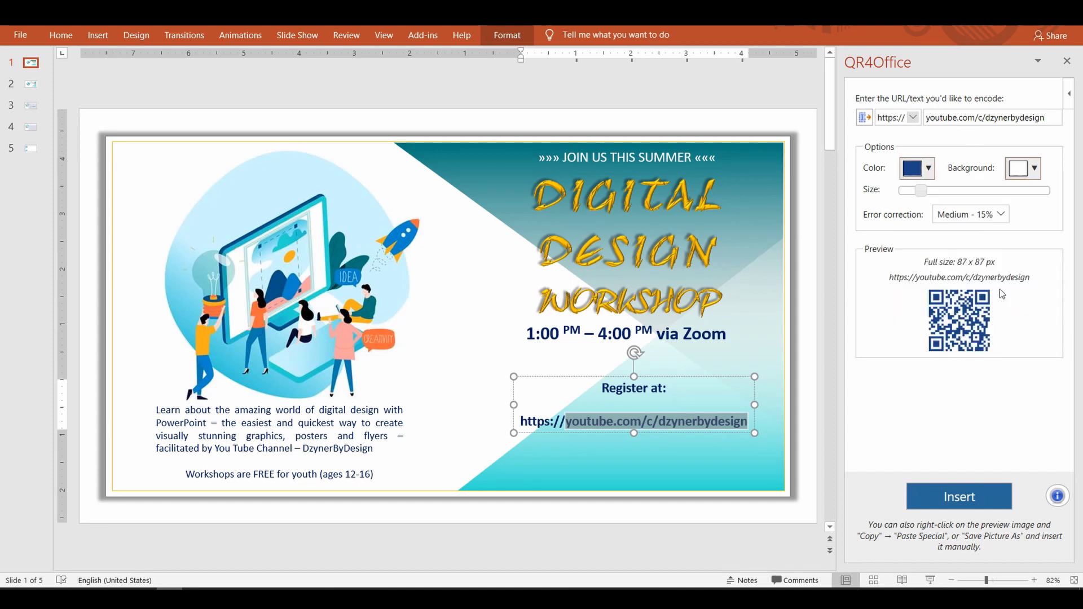
pyautogui.click(1034, 168)
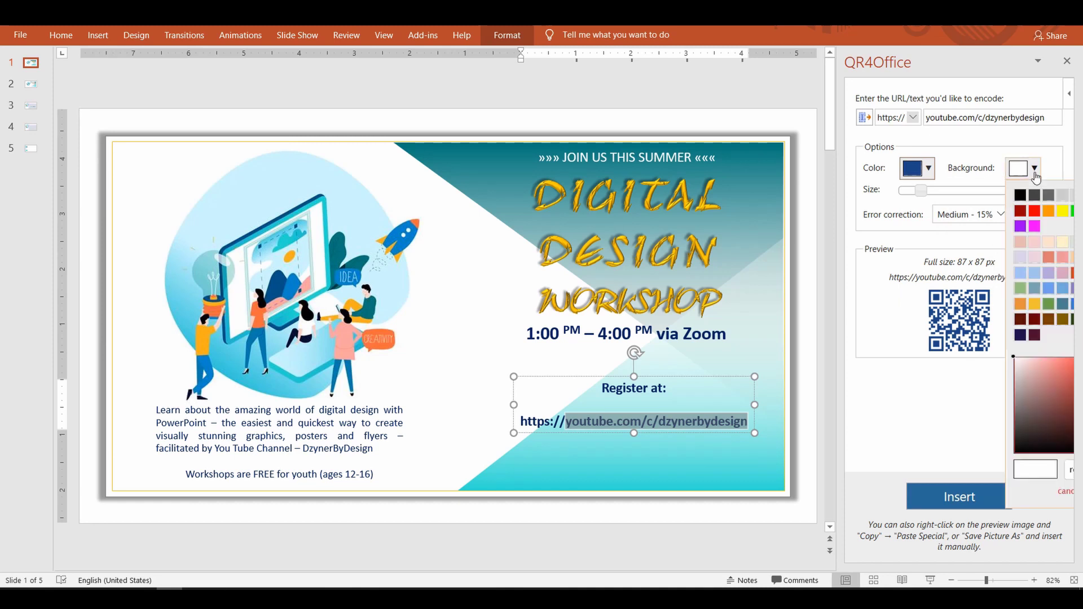
pyautogui.click(1035, 256)
pyautogui.click(1032, 169)
# Step: Insert the QR code with a white background and add a blank line above the registration link
pyautogui.click(1026, 196)
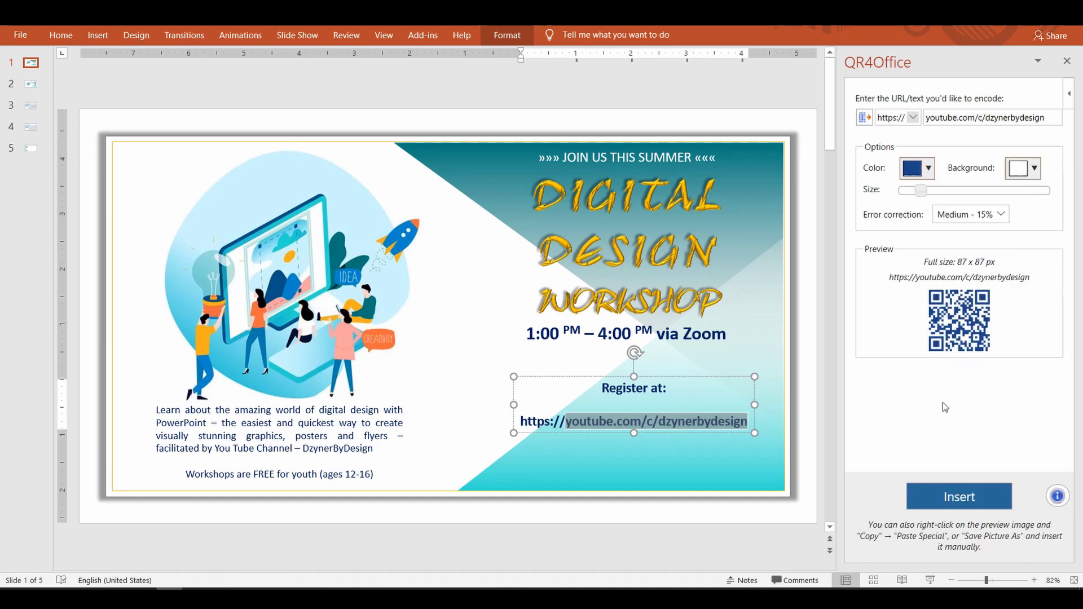
pyautogui.click(958, 496)
pyautogui.click(682, 420)
pyautogui.tripleClick(683, 420)
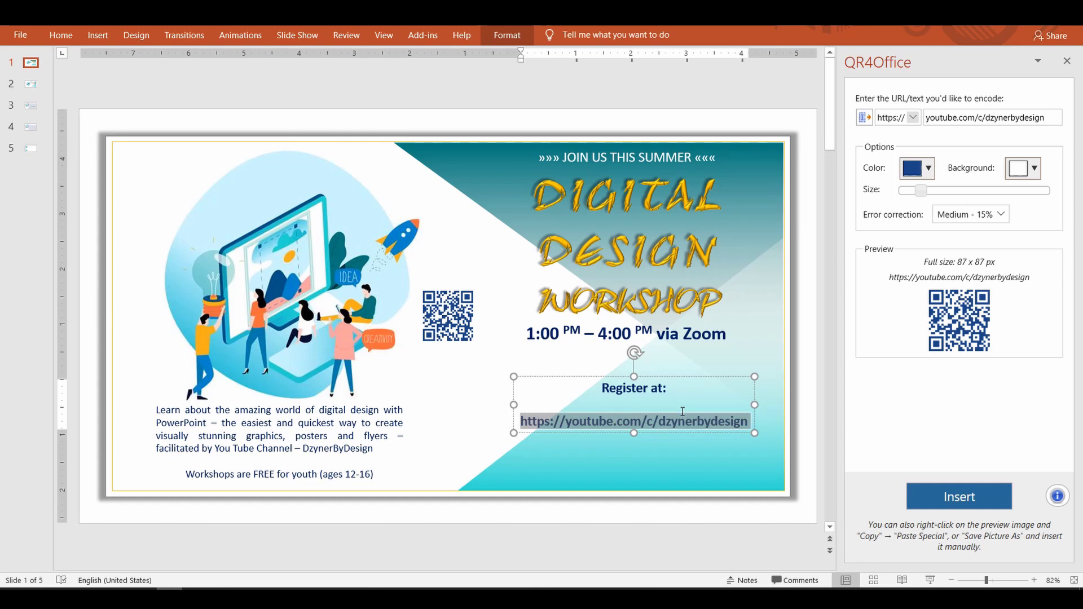
pyautogui.hotkey('ctrl', 'space')
pyautogui.press('Left')
pyautogui.press('Return')
pyautogui.press('Return')
pyautogui.press('Return')
pyautogui.press('Return')
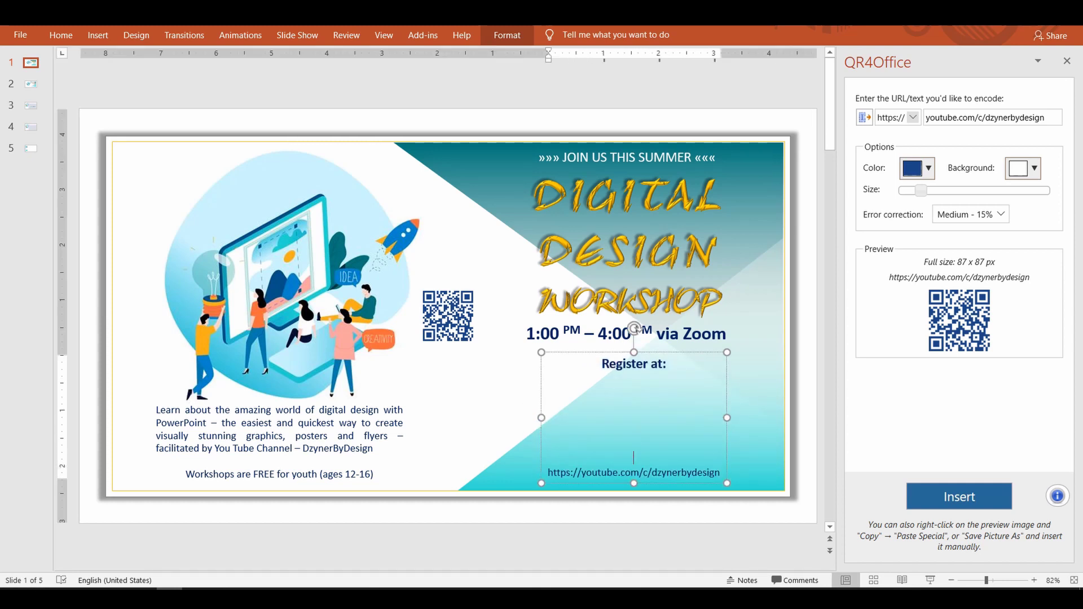
# Step: Move the QR code below 'Register at:' and give it a 6 pt picture border
pyautogui.click(446, 313)
pyautogui.moveTo(445, 312); pyautogui.dragTo(629, 408)
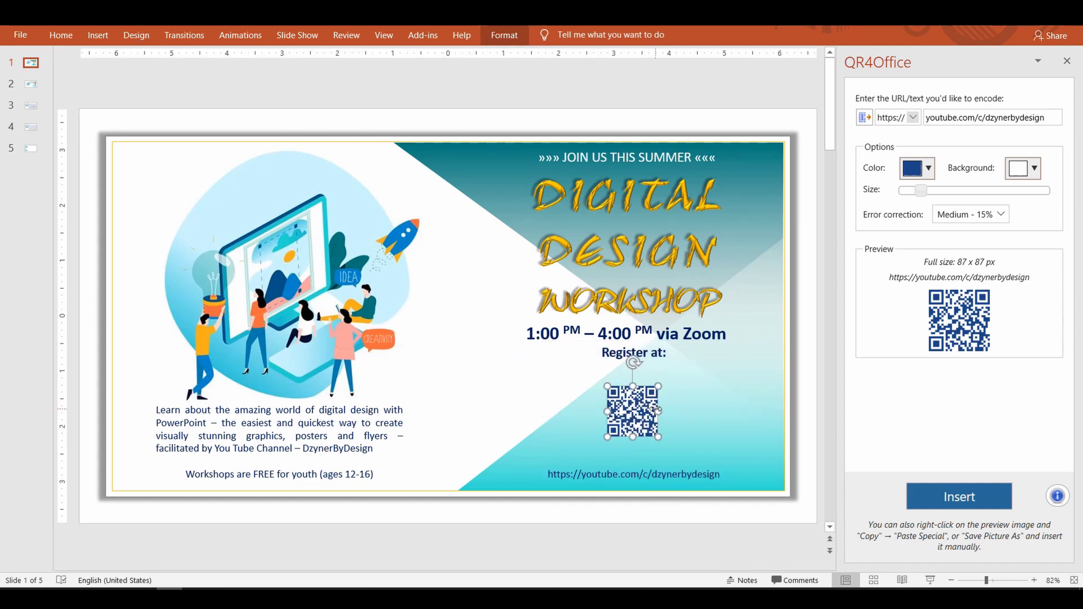
pyautogui.press('Escape')
pyautogui.doubleClick(635, 423)
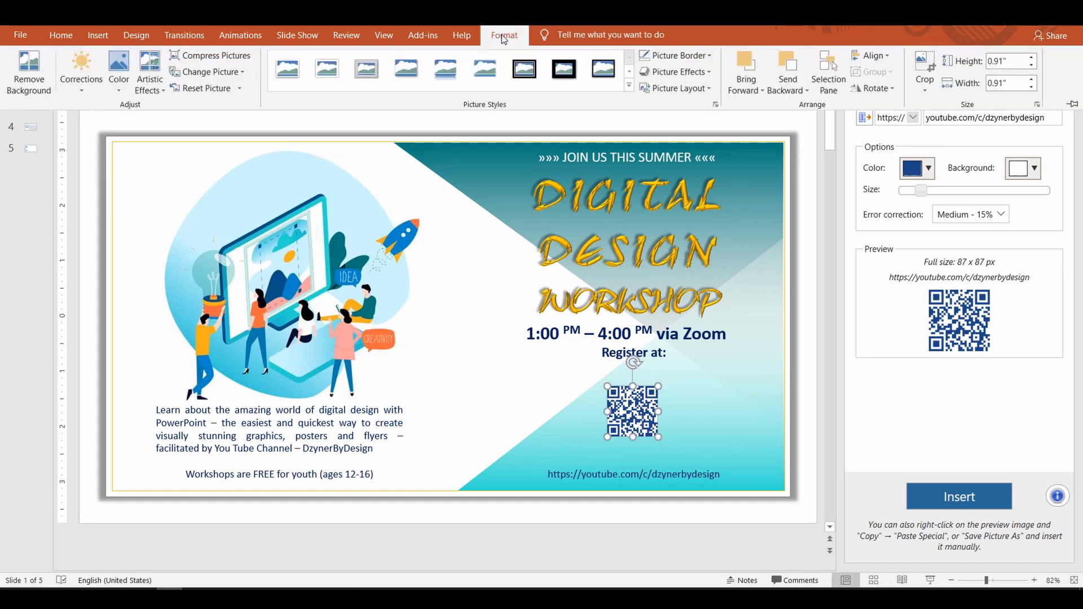
pyautogui.click(677, 55)
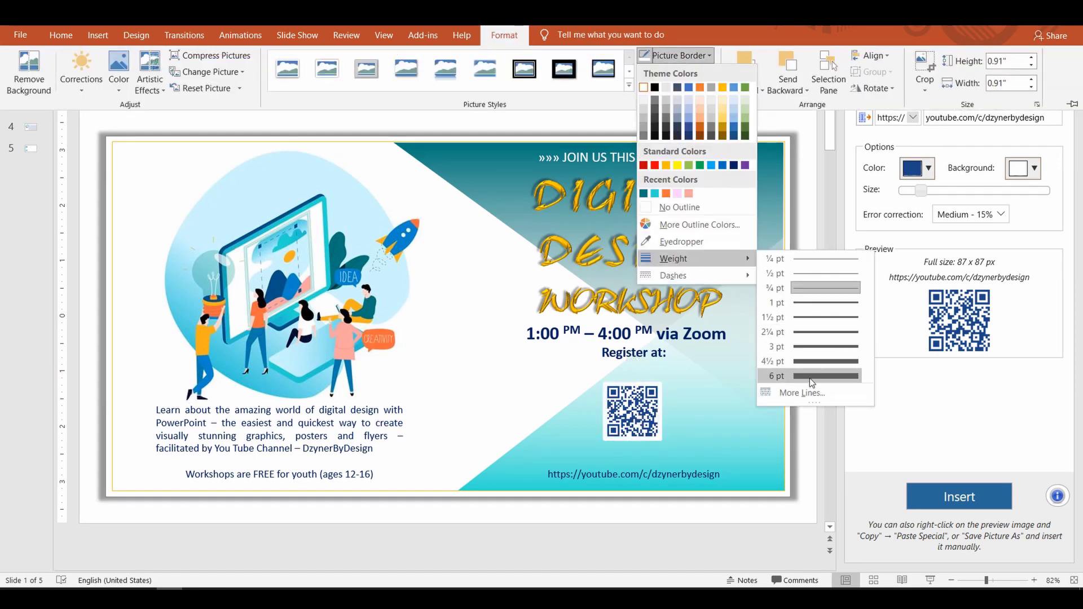
pyautogui.click(810, 378)
pyautogui.click(733, 388)
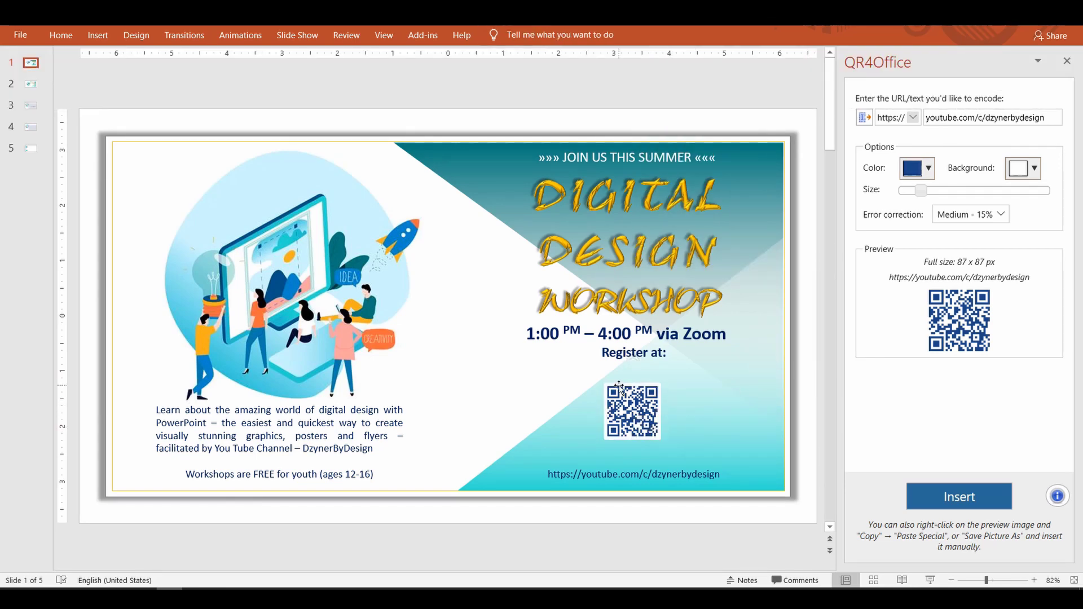
# Step: Add a dark blue 'SCAN ME' caption text box beneath the QR code
pyautogui.click(61, 35)
pyautogui.click(643, 57)
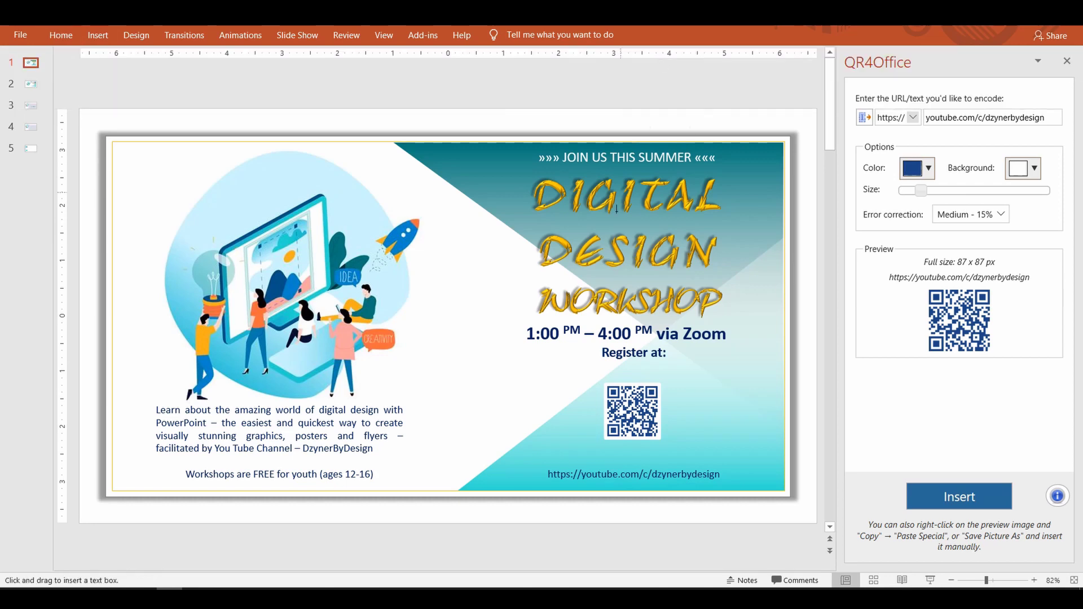
pyautogui.click(557, 507)
pyautogui.write('SCAN ME')
pyautogui.moveTo(569, 516); pyautogui.dragTo(621, 444)
pyautogui.click(60, 35)
pyautogui.click(367, 83)
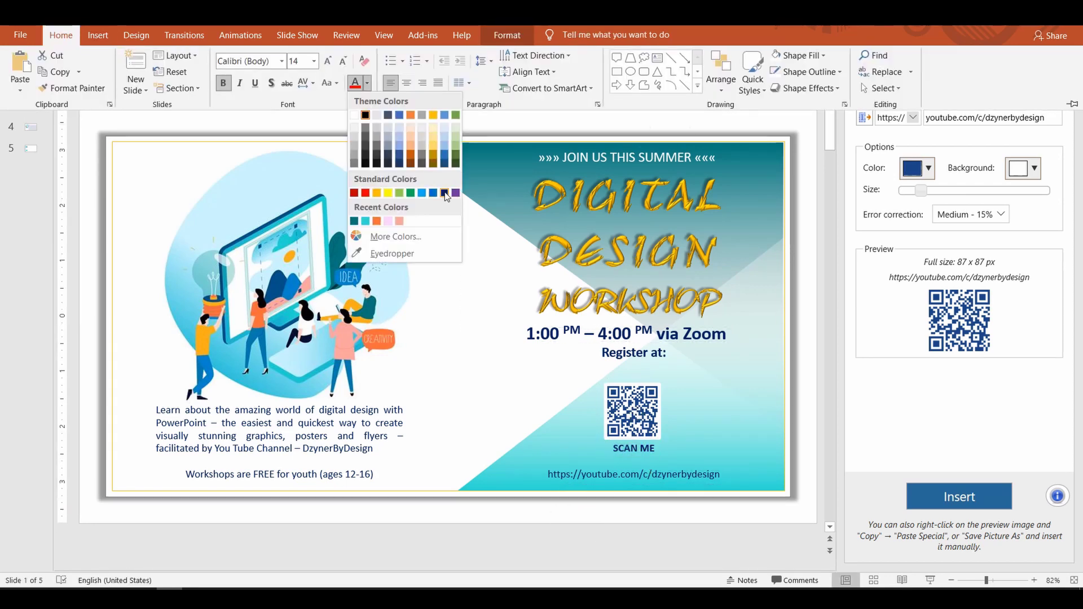
pyautogui.click(444, 193)
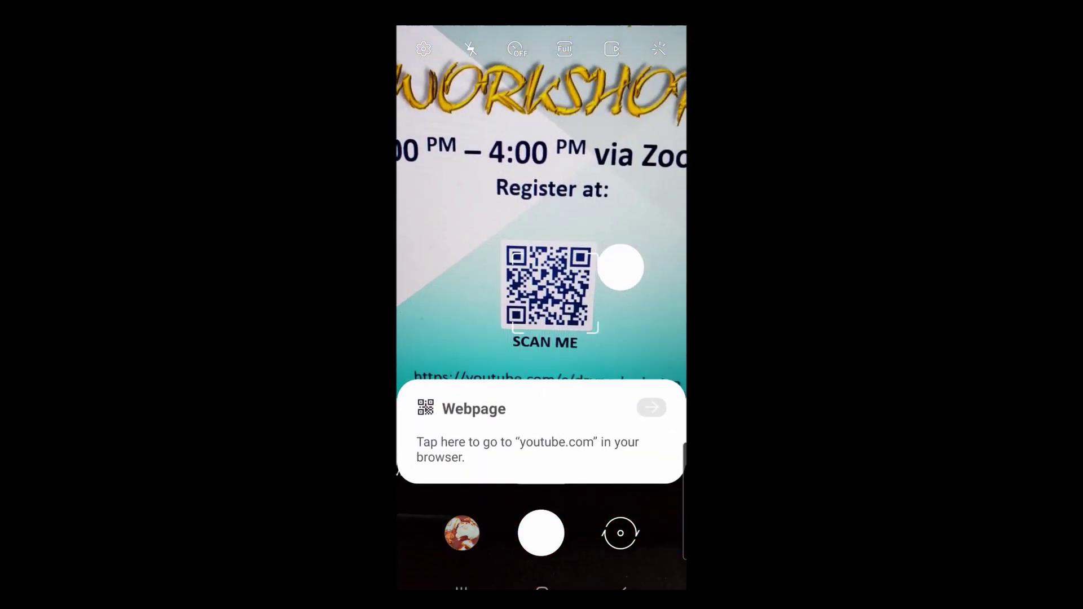
# Step: Open the scanned youtube.com link from the phone's Webpage card
pyautogui.click(527, 443)
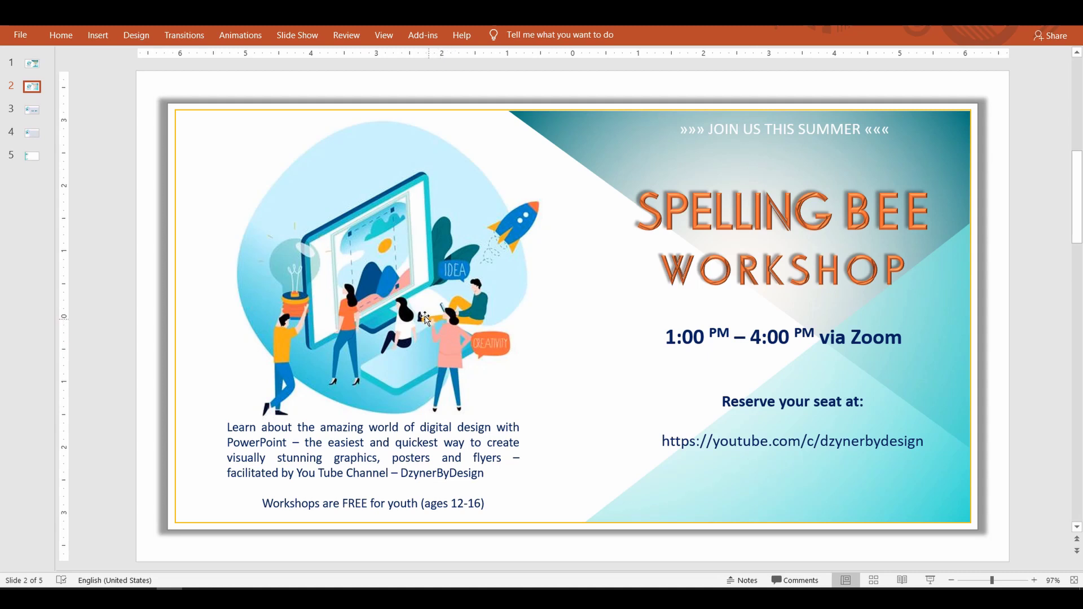
# Step: Delete slide 2's left-side illustration, then open the Get Add-ins store
pyautogui.click(372, 283)
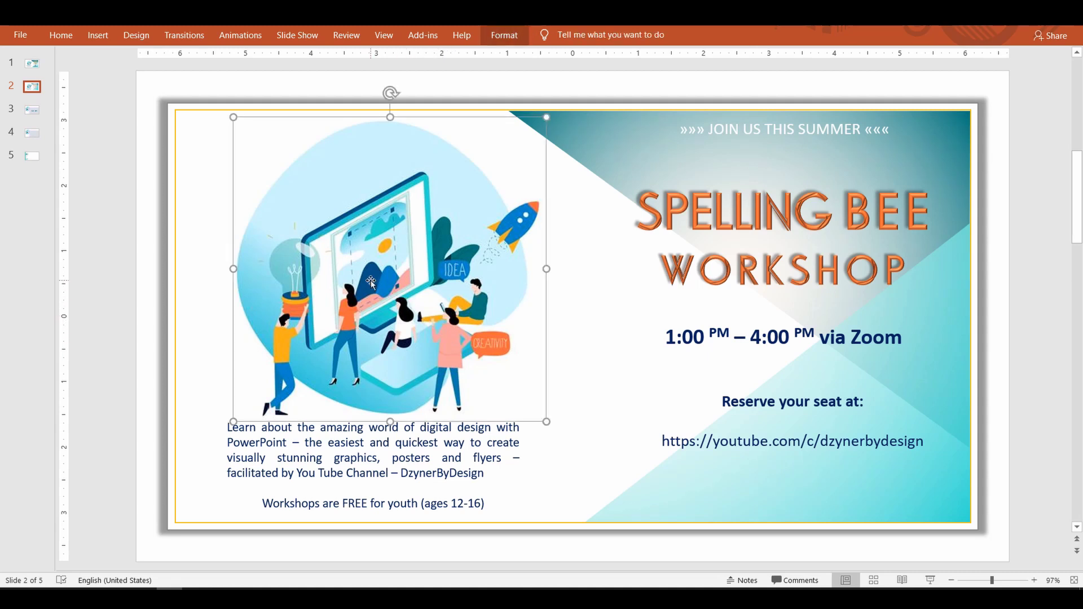
pyautogui.press('Delete')
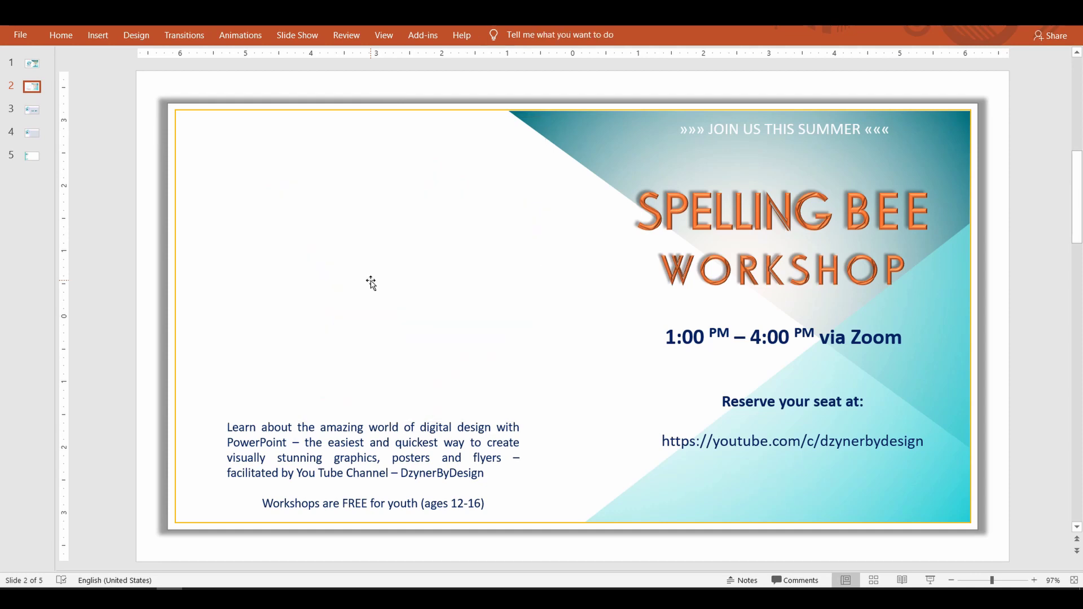
pyautogui.click(99, 35)
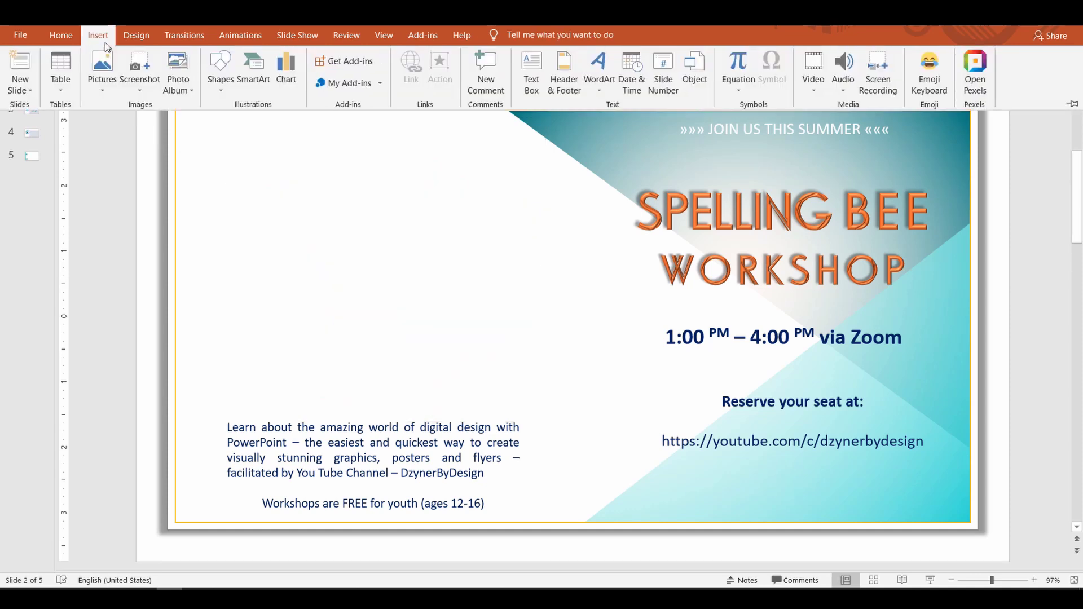
pyautogui.click(355, 61)
# Step: Search the store for 'wordcl' and install Pro Word Cloud, accepting its license terms
pyautogui.click(332, 160)
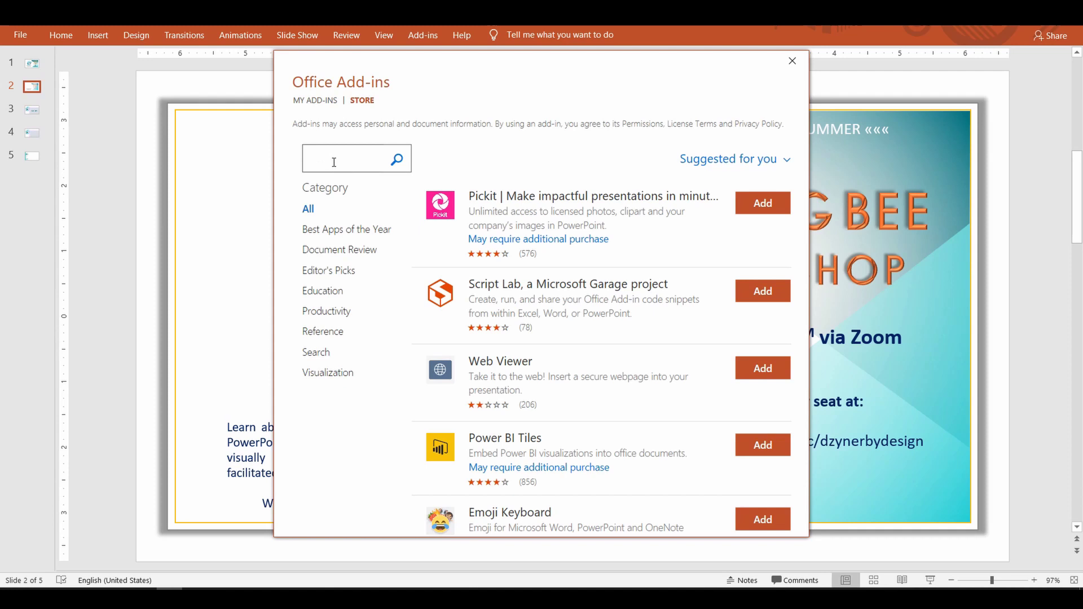
pyautogui.write('wordcloud')
pyautogui.click(397, 161)
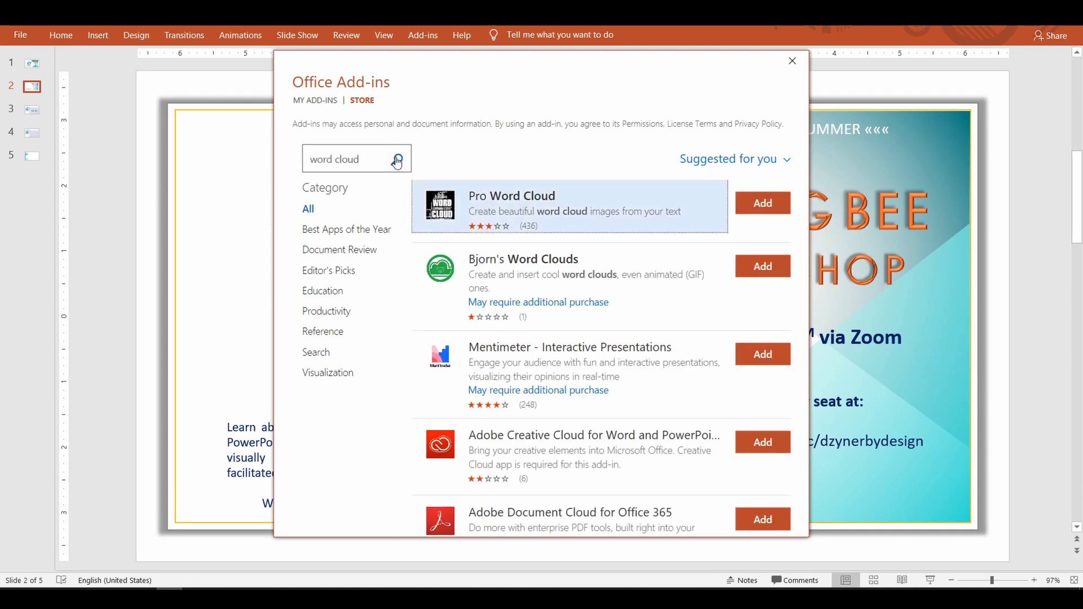
pyautogui.click(552, 217)
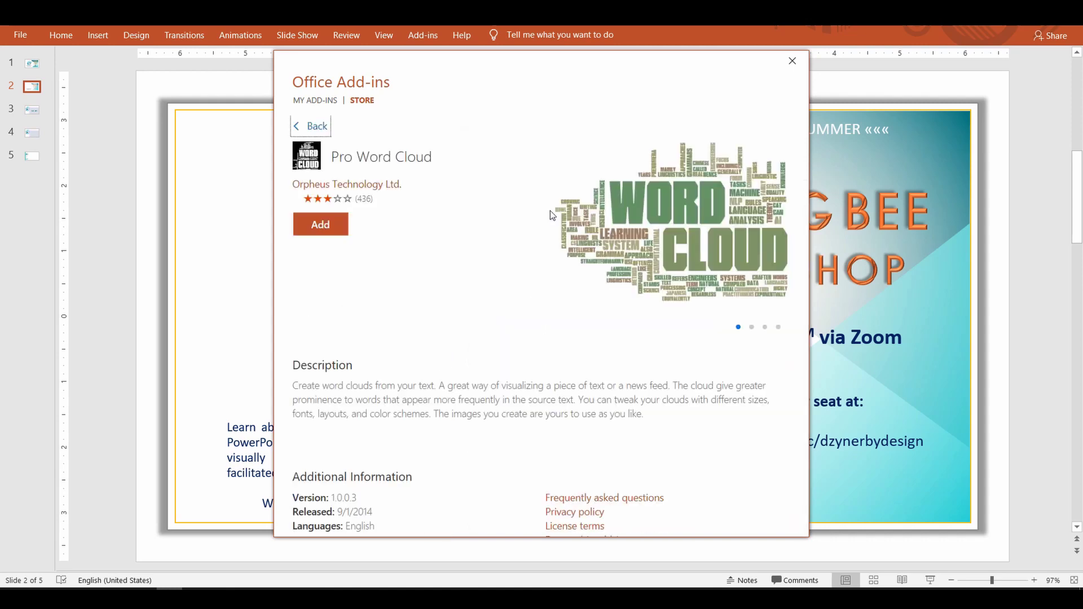
pyautogui.click(333, 227)
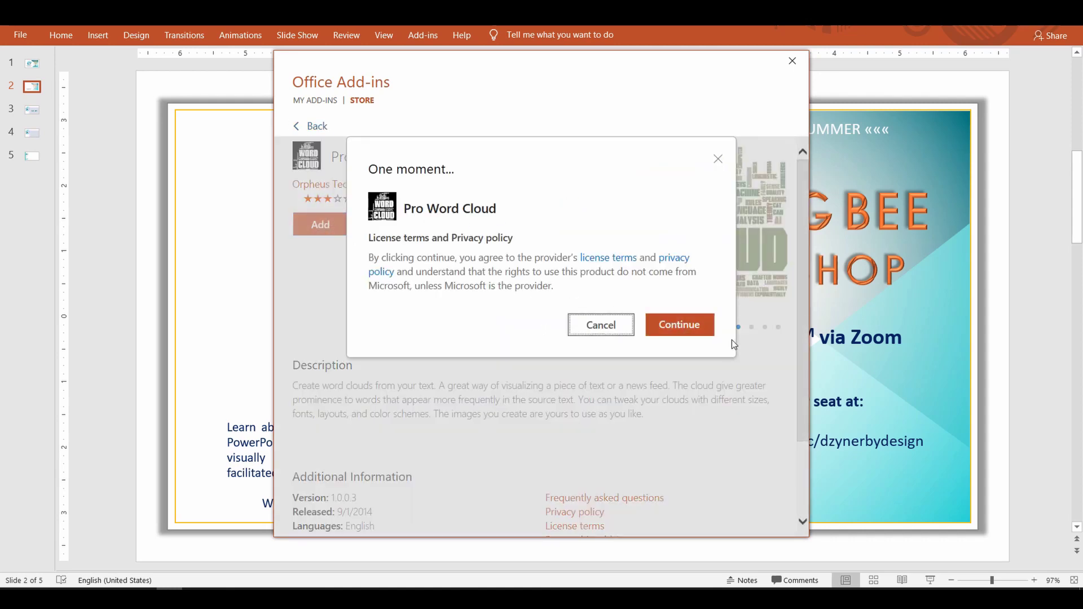
pyautogui.click(692, 326)
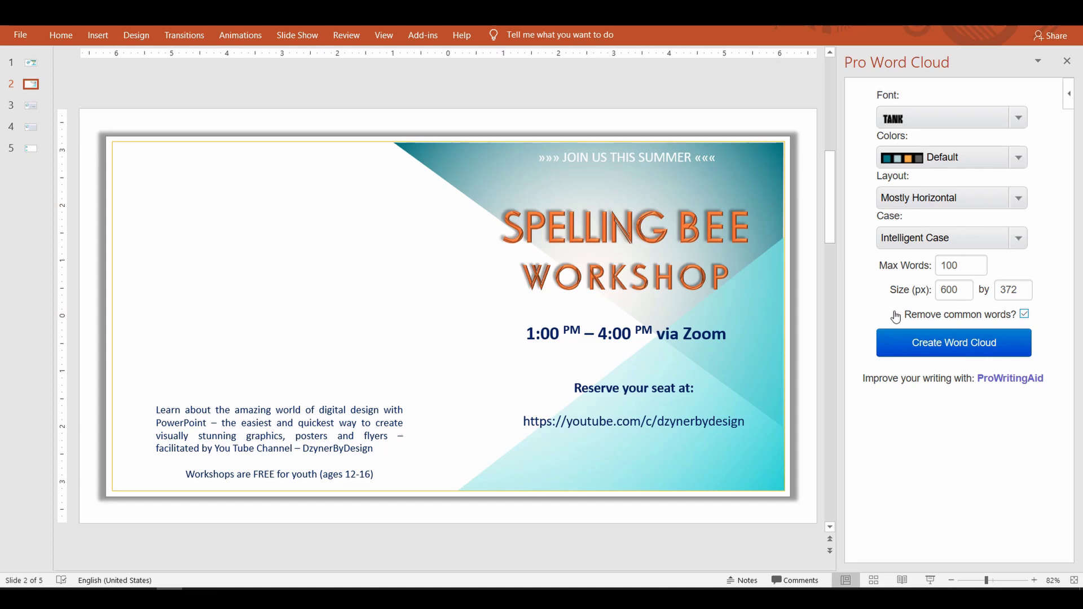
# Step: Generate a word cloud from the description paragraph using Gnuolane font and Sky colours
pyautogui.click(259, 420)
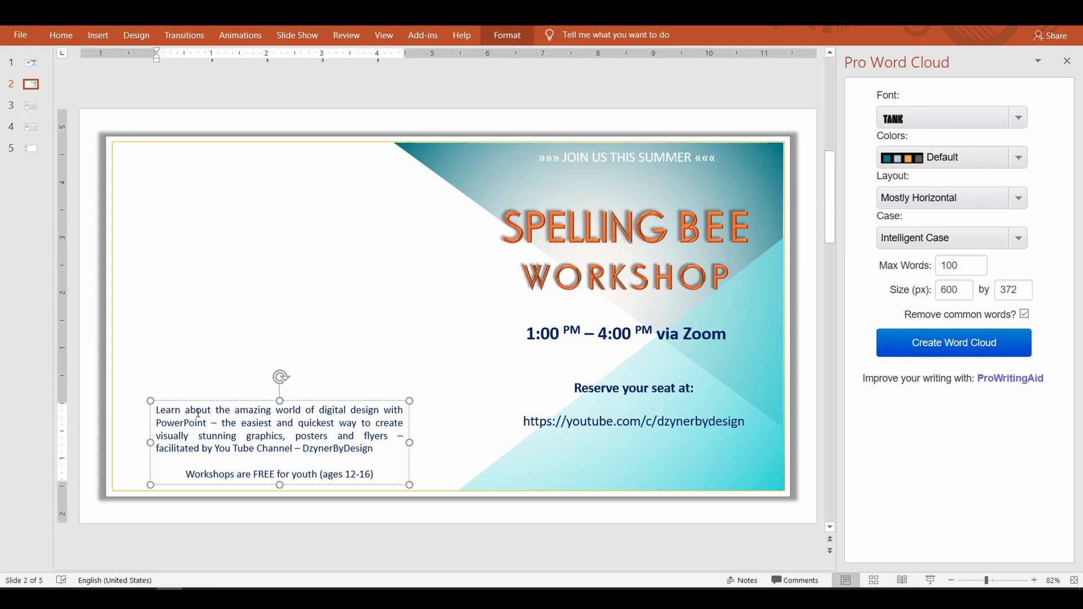
pyautogui.moveTo(373, 449); pyautogui.dragTo(157, 410)
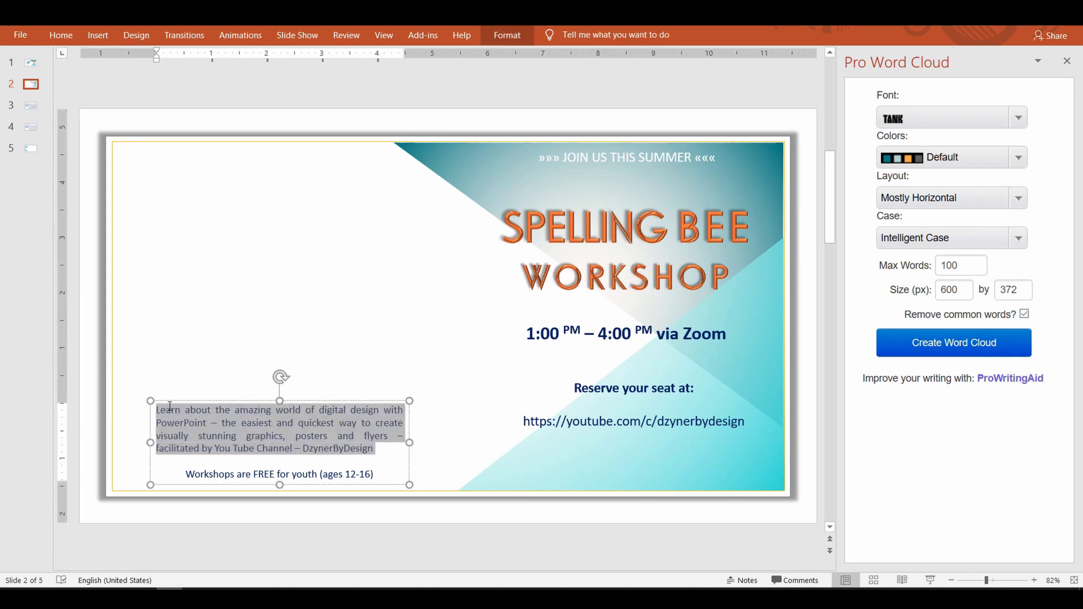
pyautogui.click(1020, 126)
pyautogui.scroll(1, 954, 228)
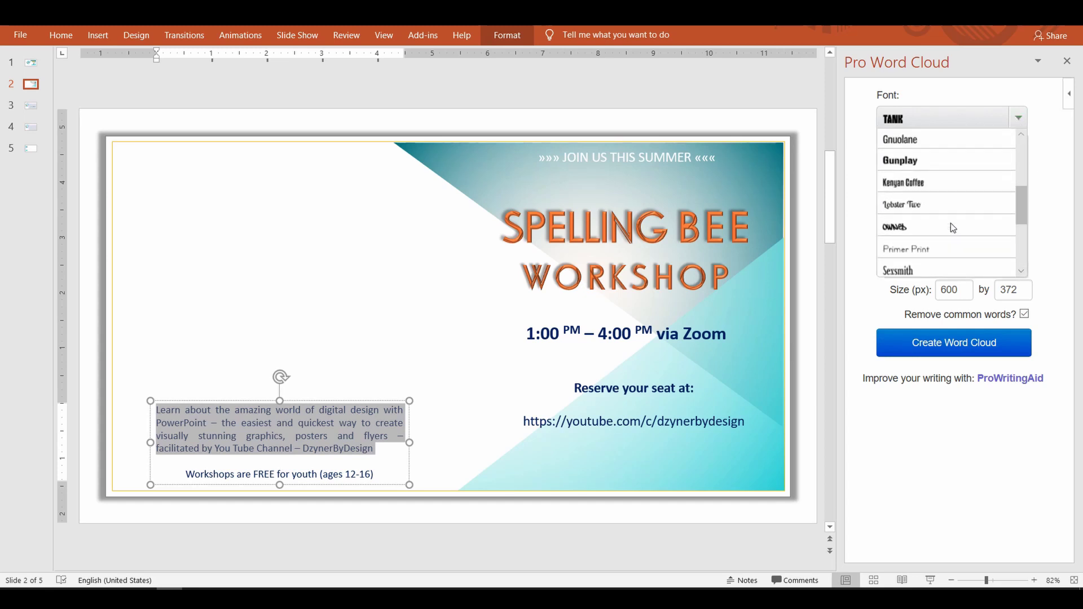
pyautogui.scroll(2, 950, 222)
pyautogui.click(930, 258)
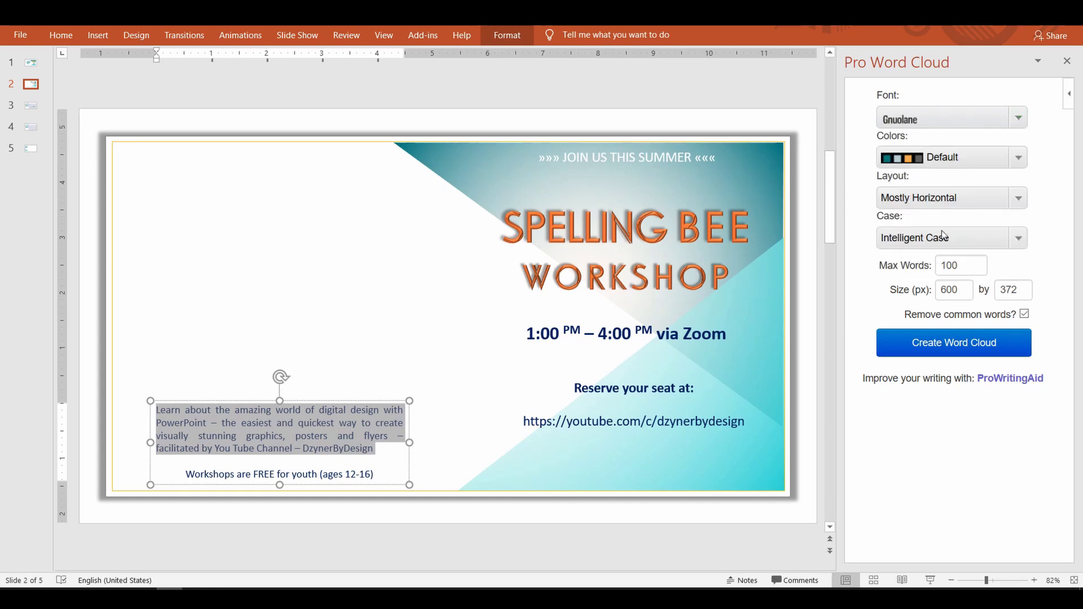
pyautogui.click(1019, 155)
pyautogui.scroll(-3, 987, 211)
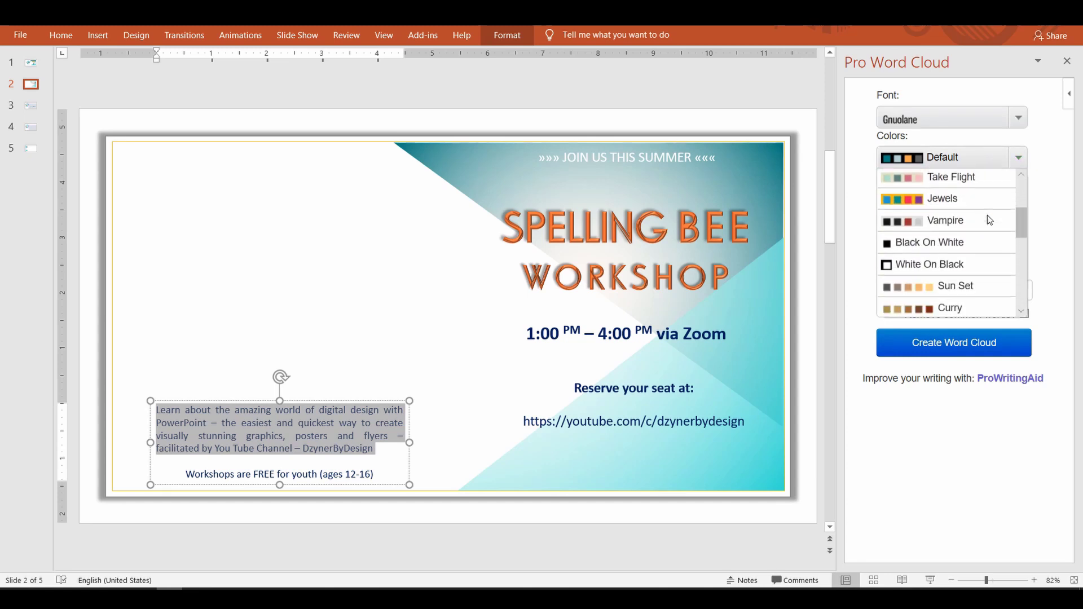
pyautogui.scroll(-5, 987, 218)
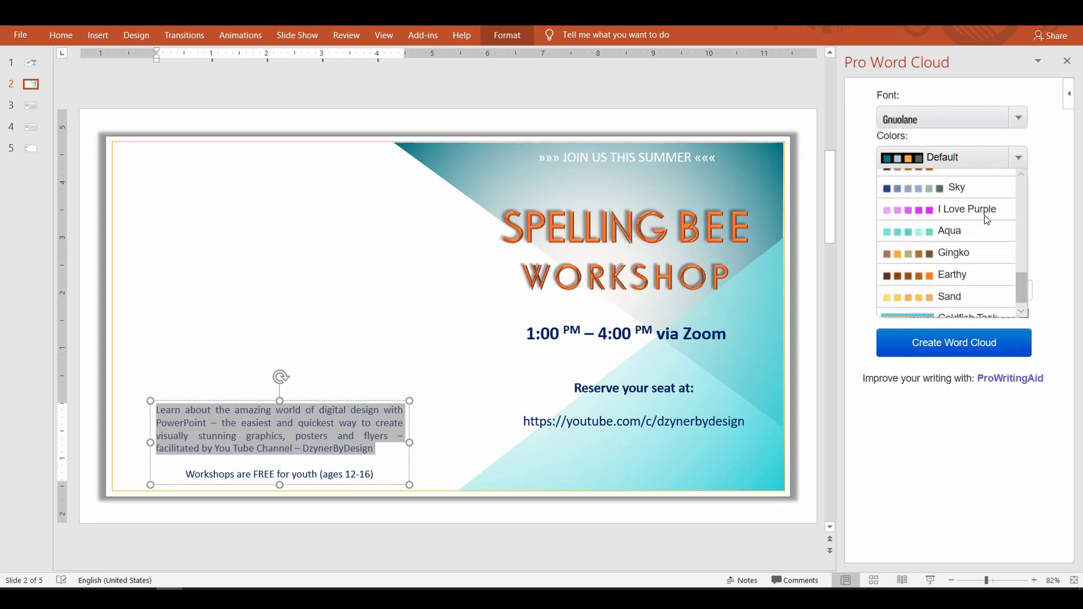
pyautogui.click(959, 187)
pyautogui.click(956, 345)
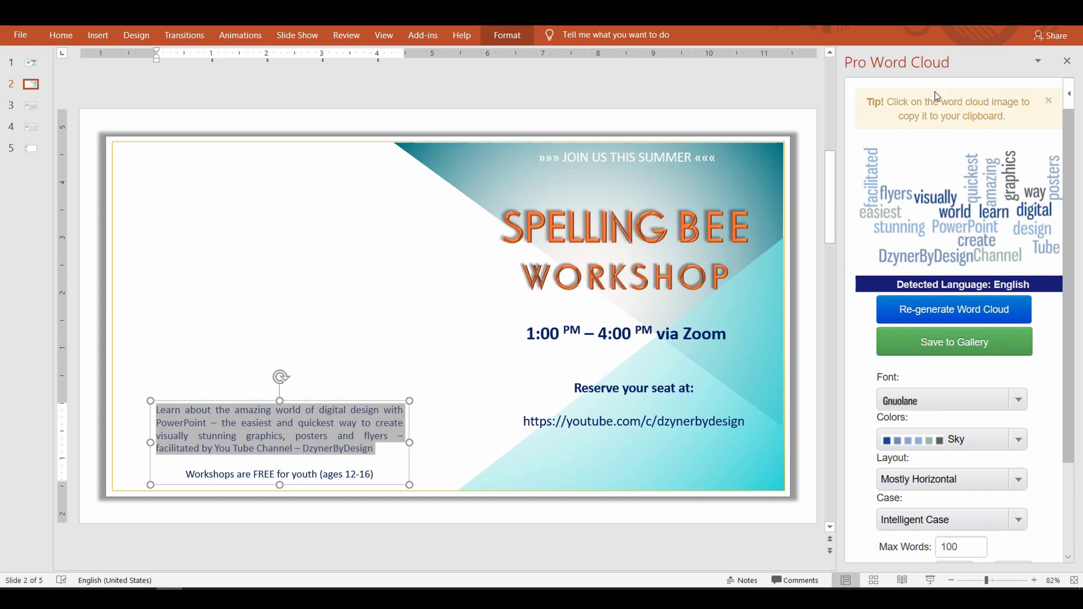
# Step: Paste the word cloud onto slide 2, moved to the top-left and shrunk
pyautogui.click(960, 187)
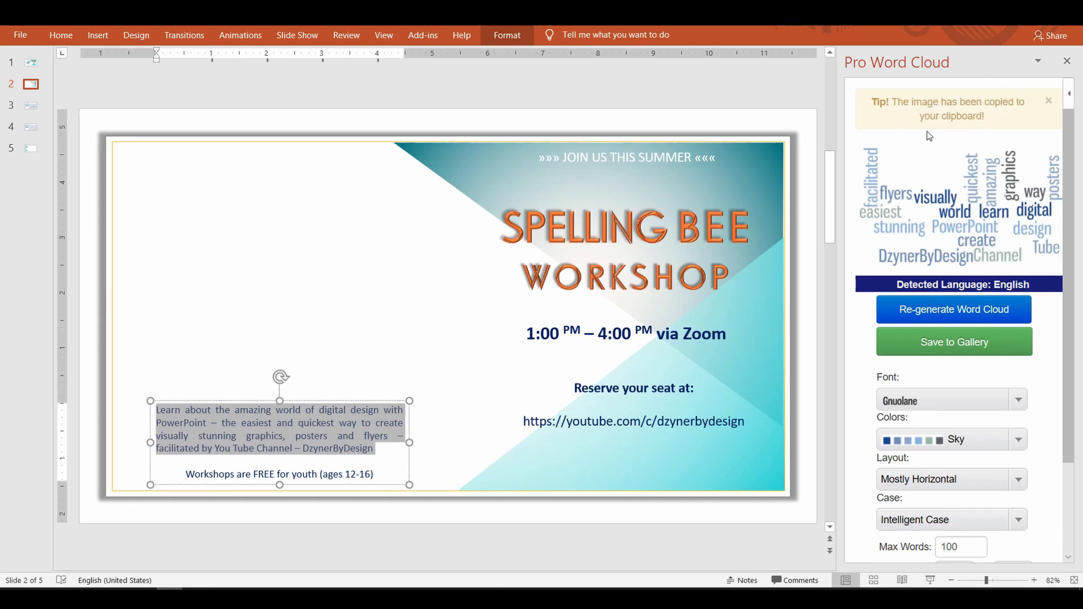
pyautogui.hotkey('ctrl', 'v')
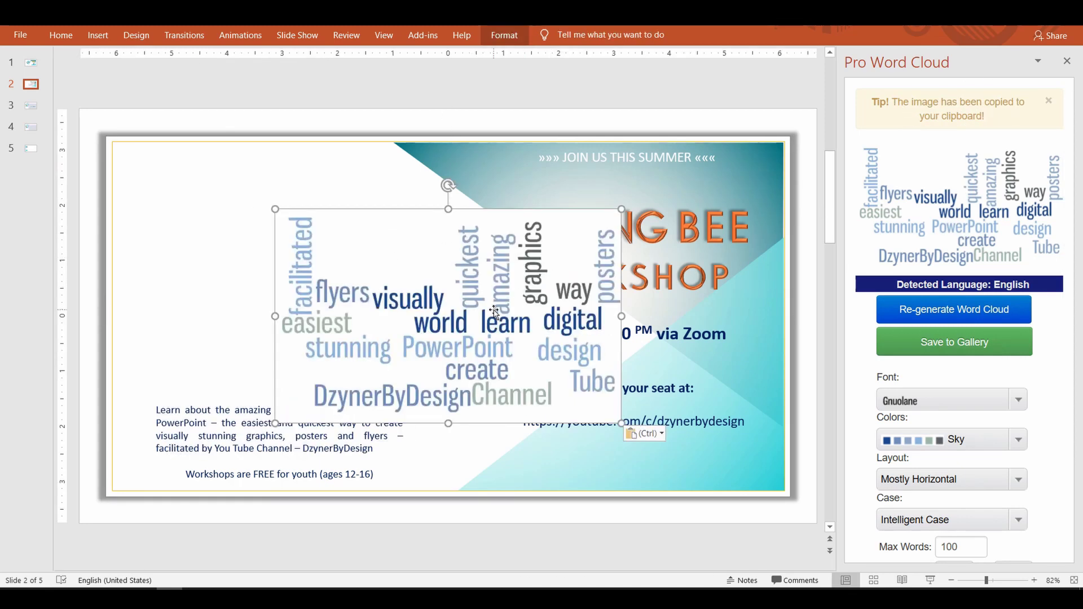
pyautogui.moveTo(429, 282); pyautogui.dragTo(257, 282)
pyautogui.moveTo(484, 418); pyautogui.dragTo(410, 363)
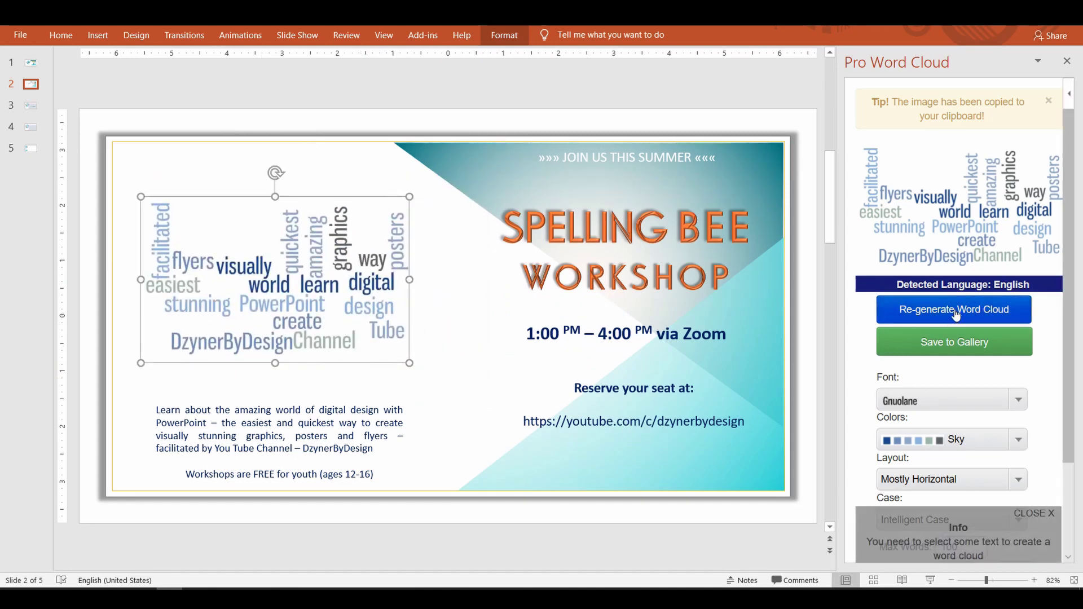
# Step: Regenerate the word cloud from the description with All Upper Case word case
pyautogui.moveTo(375, 450); pyautogui.dragTo(170, 396)
pyautogui.click(951, 310)
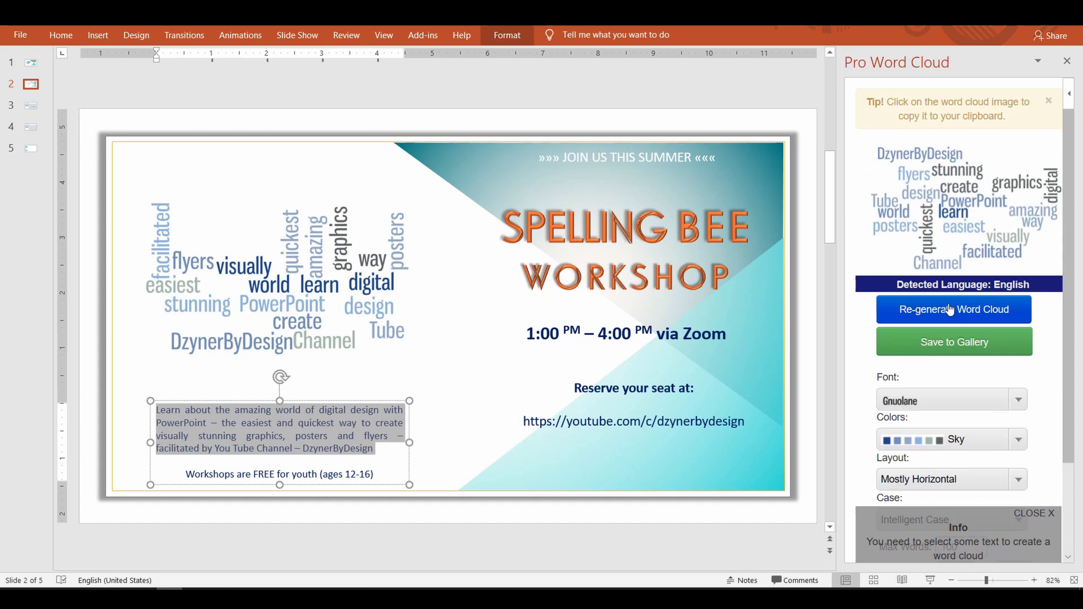
pyautogui.click(947, 313)
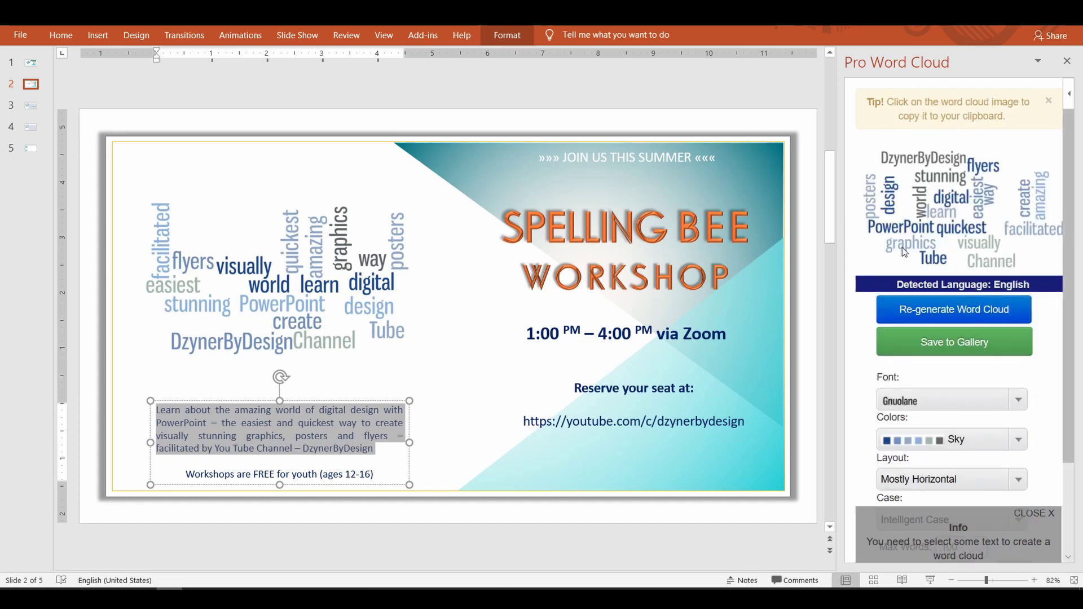
pyautogui.scroll(-2, 959, 338)
pyautogui.click(1017, 405)
pyautogui.click(929, 470)
pyautogui.click(953, 509)
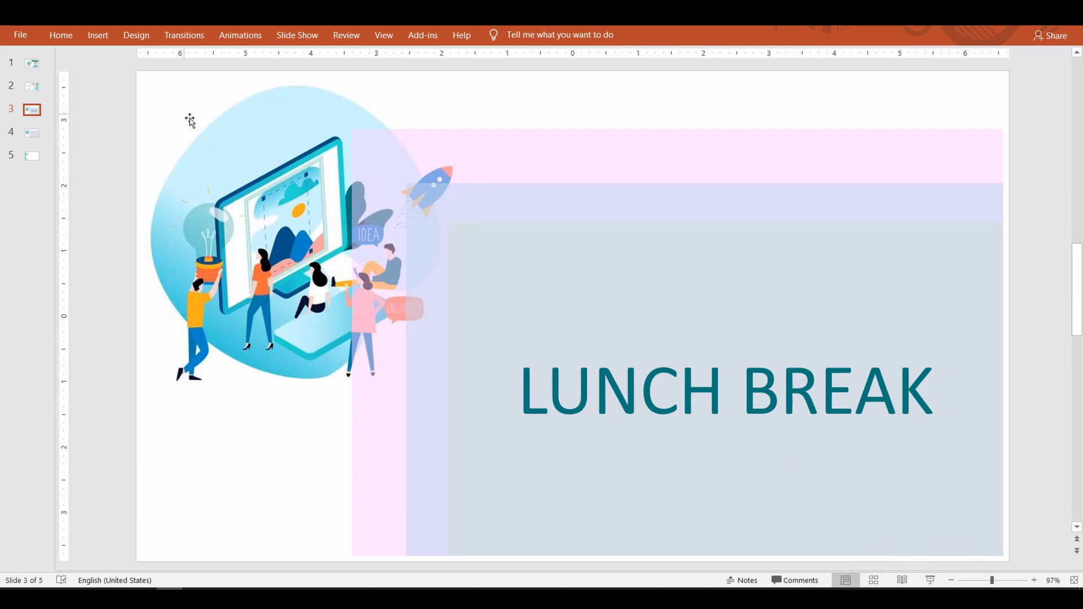
# Step: Insert the Breaktime timer from Recently Used Add-ins onto the LUNCH BREAK slide
pyautogui.click(99, 37)
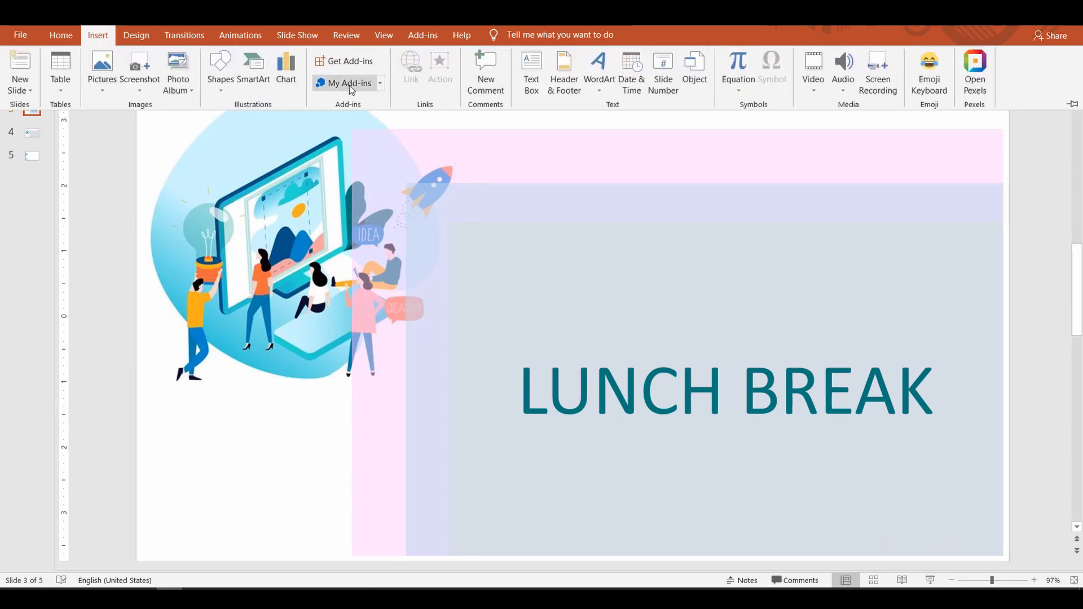
pyautogui.click(381, 84)
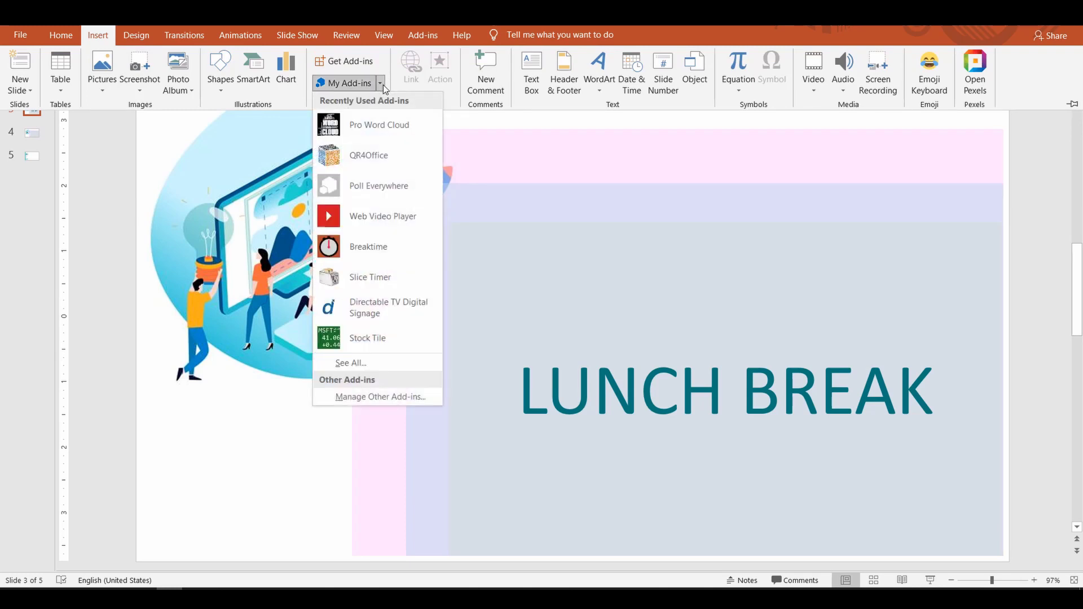
pyautogui.click(368, 248)
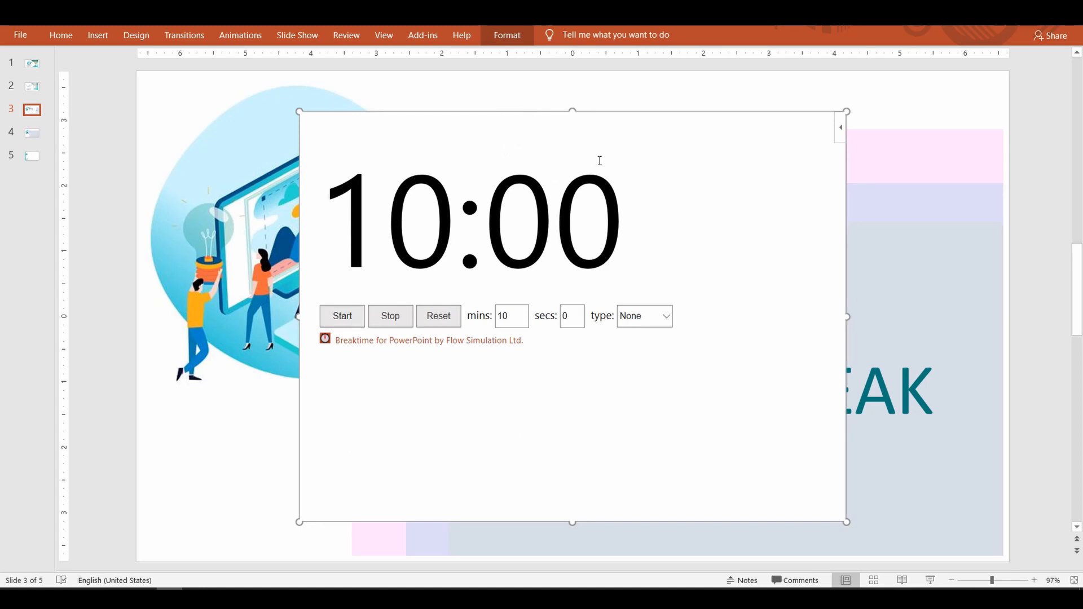
# Step: Give the Breaktime timer the Lunch theme and 45 minutes, then move it lower right
pyautogui.click(841, 128)
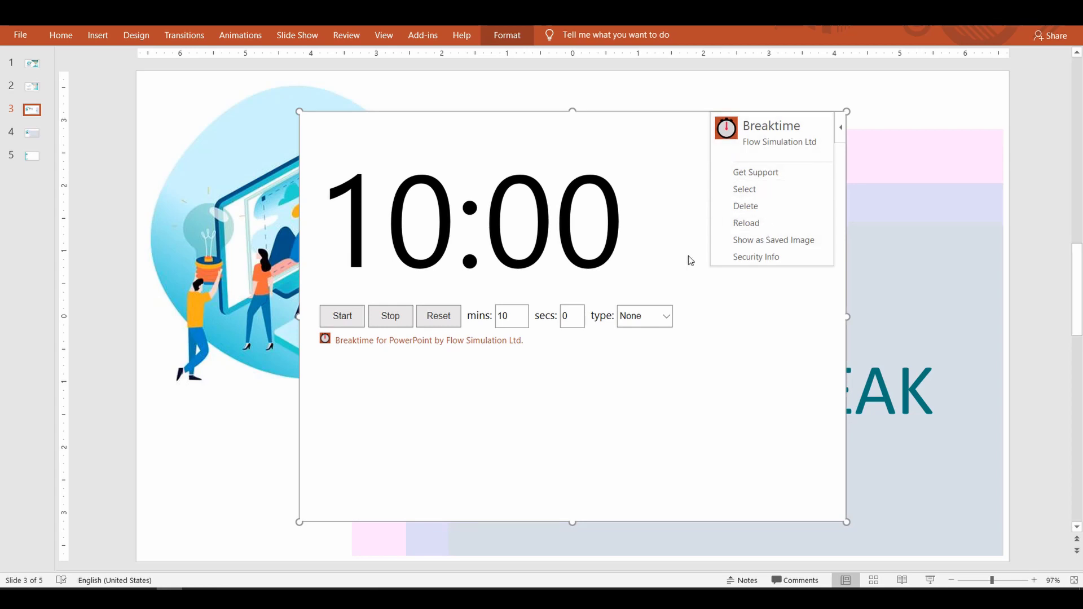
pyautogui.click(697, 343)
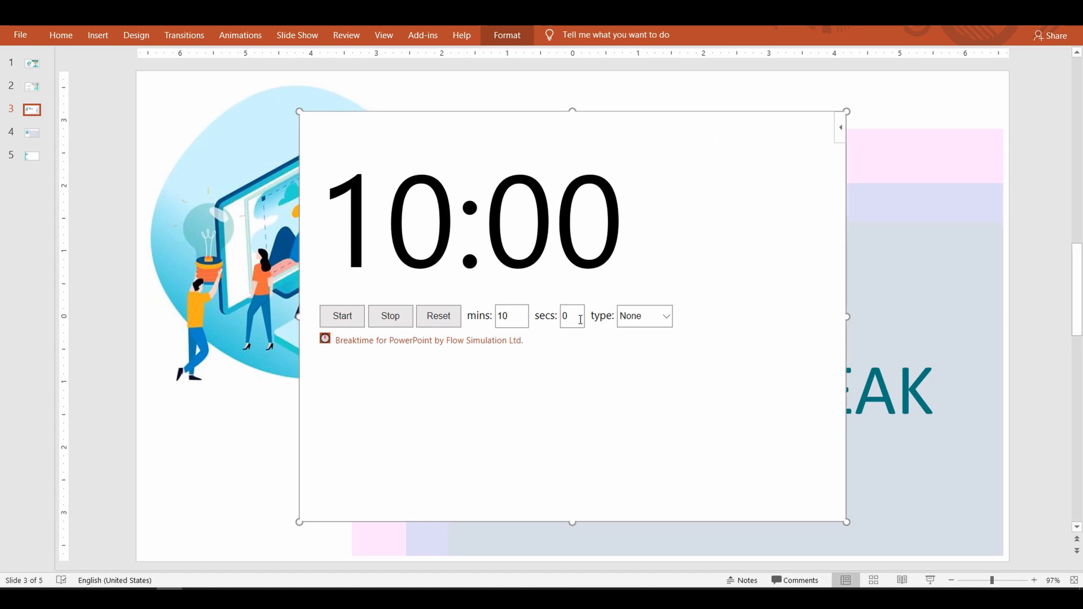
pyautogui.click(667, 317)
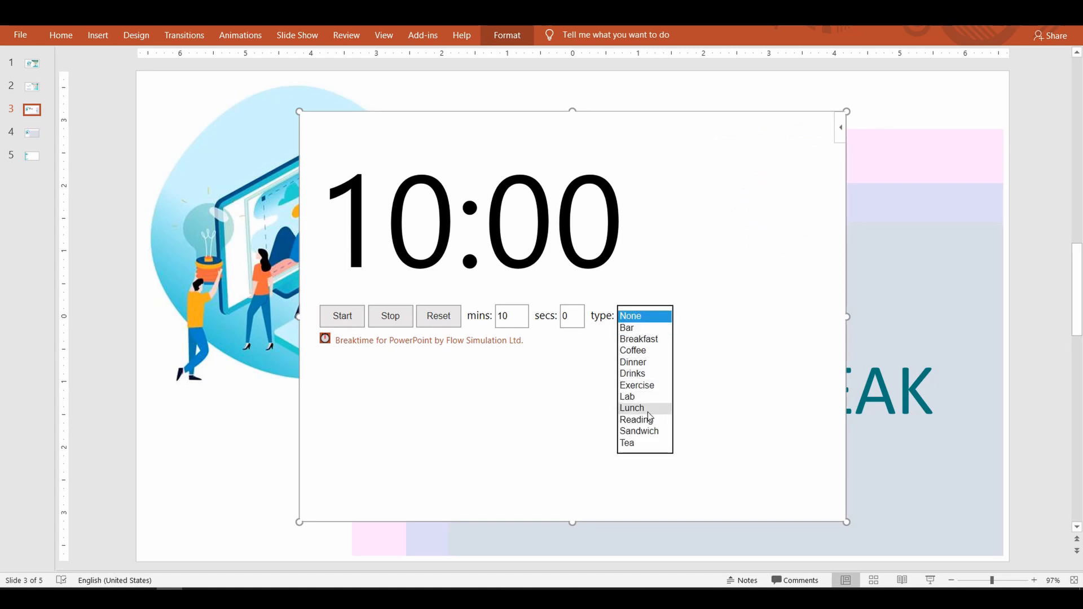
pyautogui.click(648, 414)
pyautogui.moveTo(512, 374); pyautogui.dragTo(492, 376)
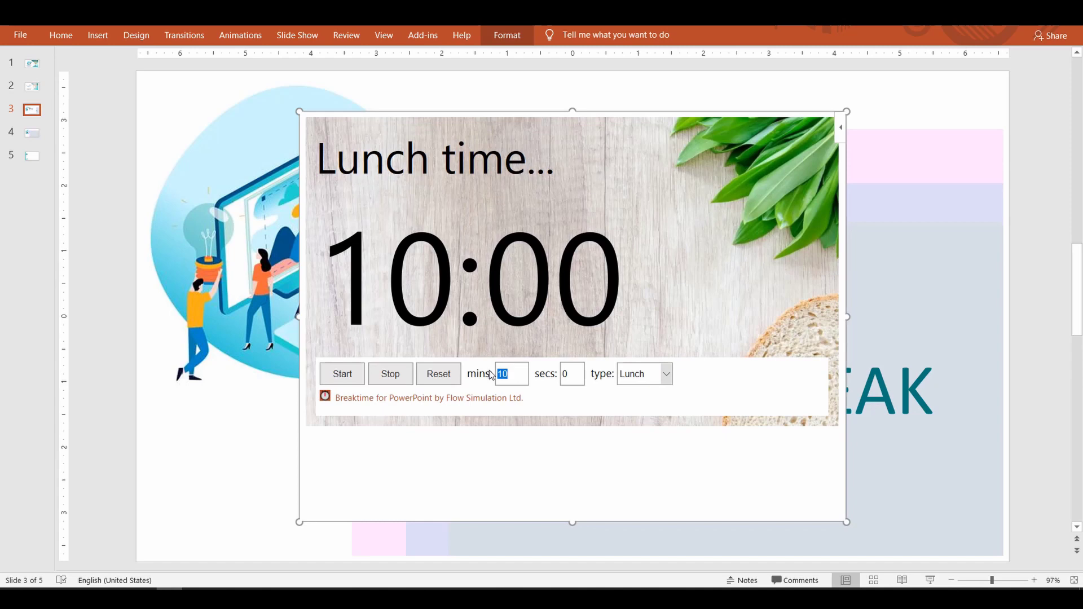
pyautogui.write('45')
pyautogui.press('Tab')
pyautogui.press('Tab')
pyautogui.moveTo(572, 522); pyautogui.dragTo(573, 435)
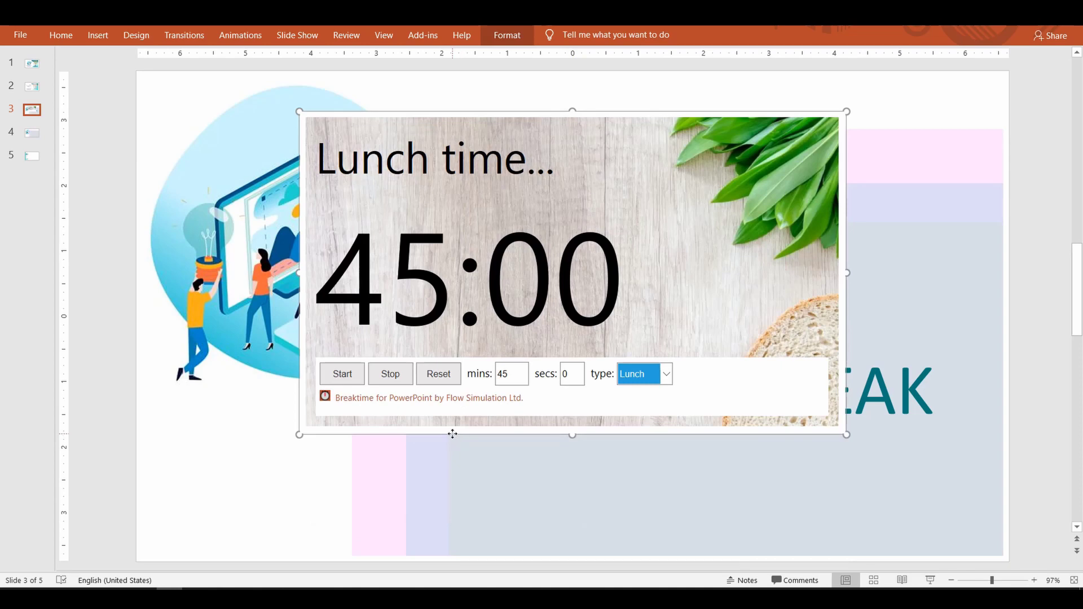
pyautogui.moveTo(452, 434); pyautogui.dragTo(609, 554)
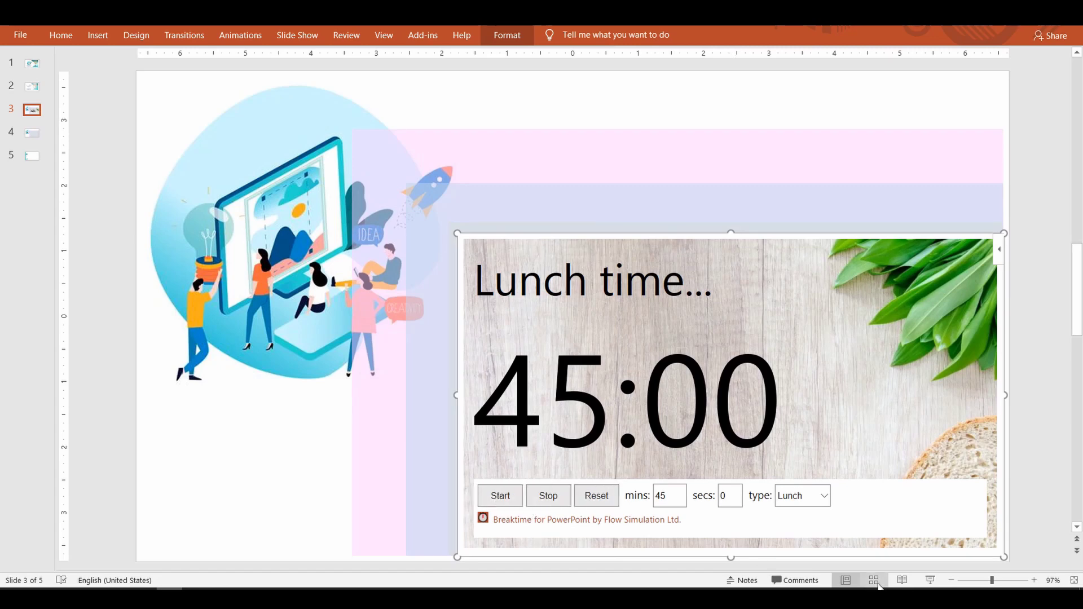
# Step: Start the slide show and run the 45-minute lunch countdown
pyautogui.click(930, 580)
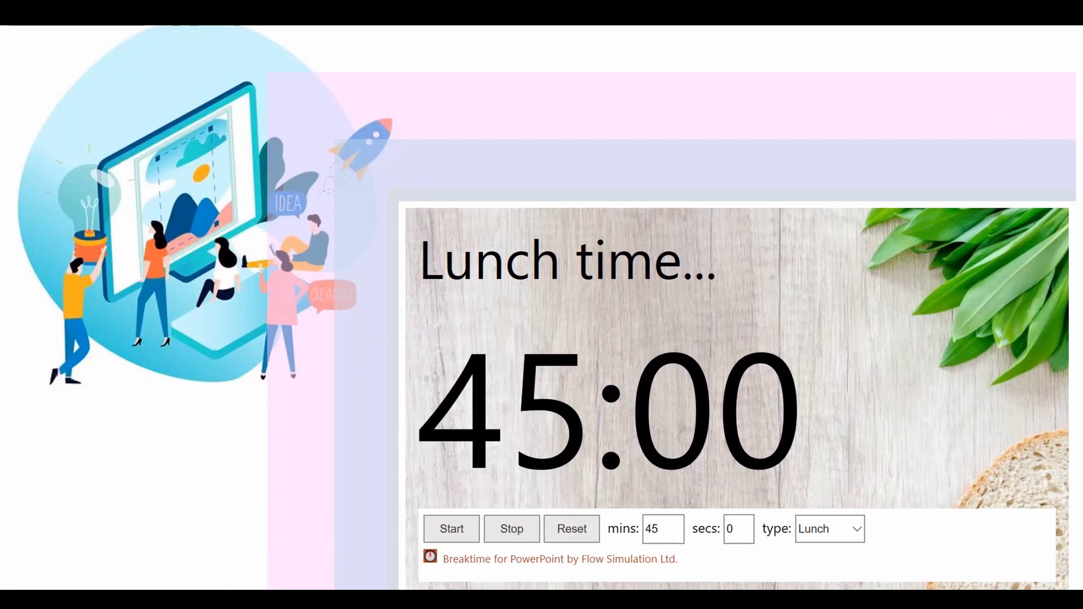
pyautogui.click(451, 530)
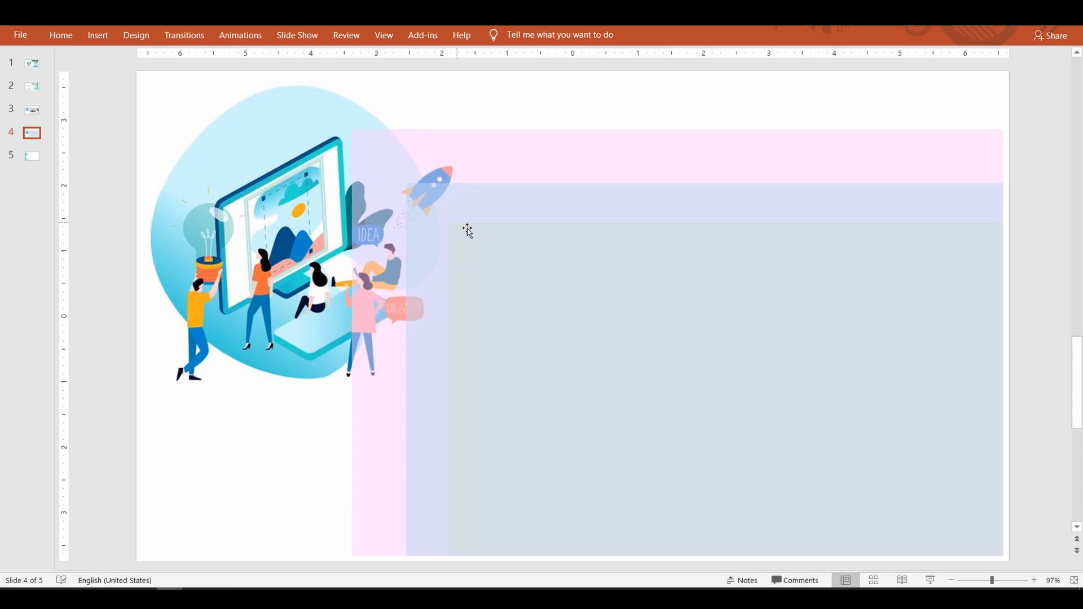
# Step: Insert a Web Video Player on slide 4, place it lower right, and open YouTube from it
pyautogui.click(98, 35)
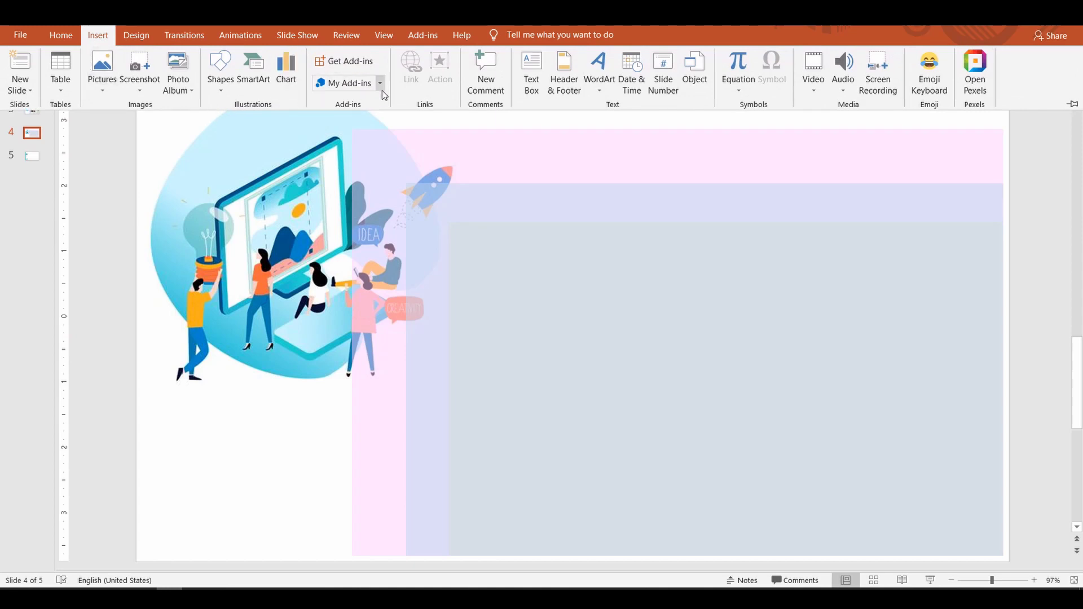
pyautogui.click(381, 85)
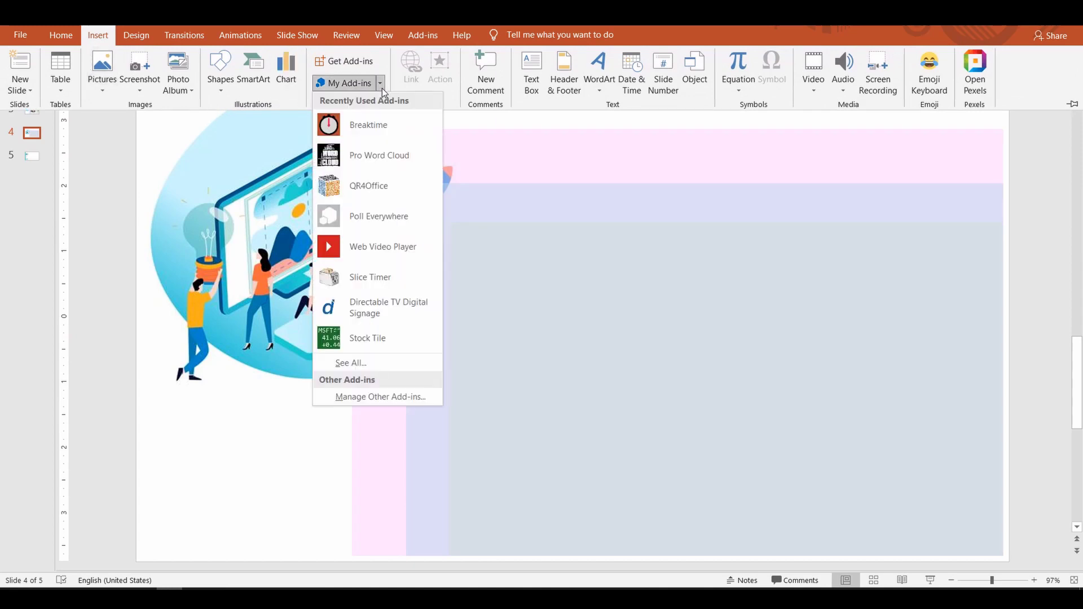
pyautogui.click(384, 248)
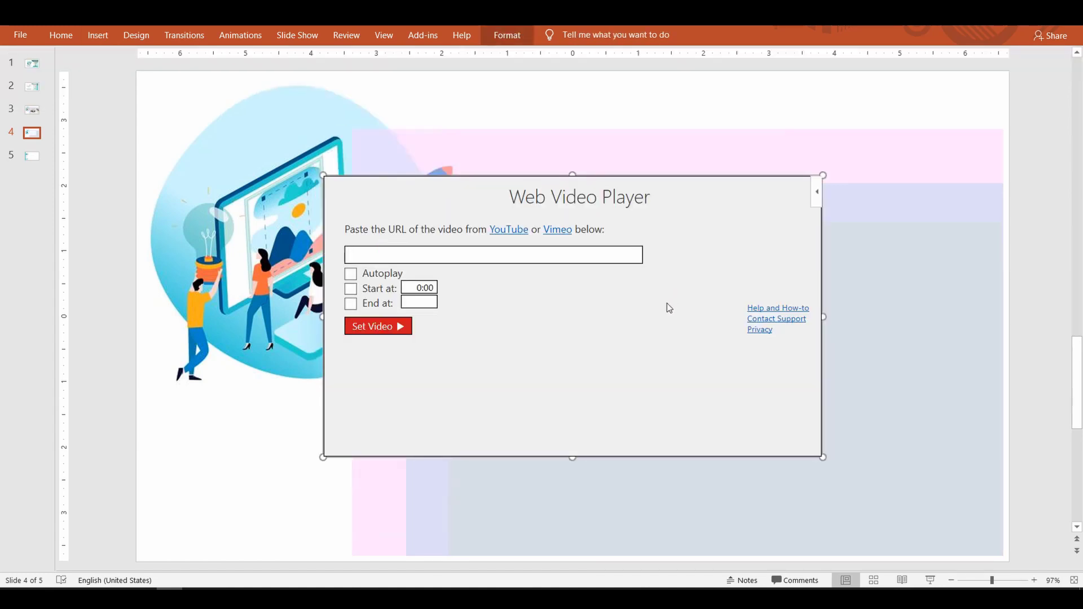
pyautogui.moveTo(533, 456); pyautogui.dragTo(692, 536)
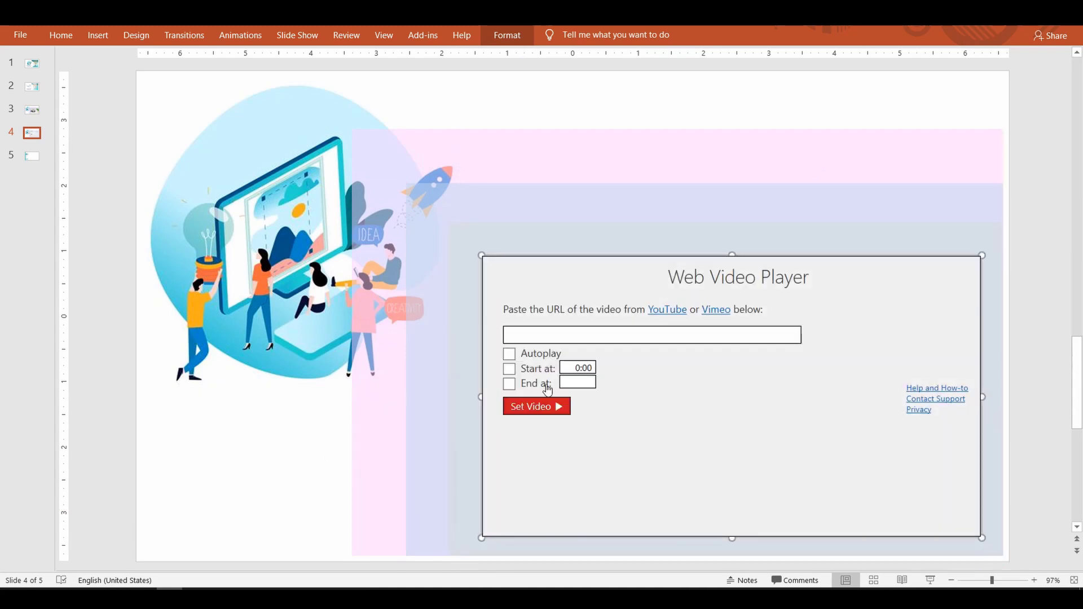
pyautogui.click(666, 311)
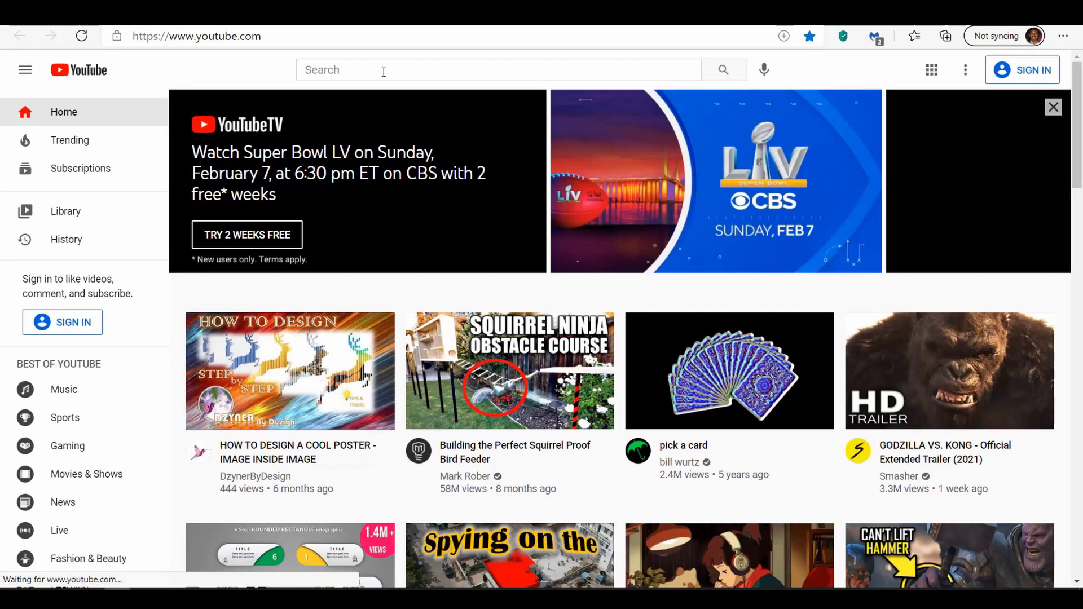
# Step: Search YouTube for dzynerbydesign and browse the DzynerByDesign channel's videos
pyautogui.click(382, 70)
pyautogui.write('dzynerbydesign')
pyautogui.press('Return')
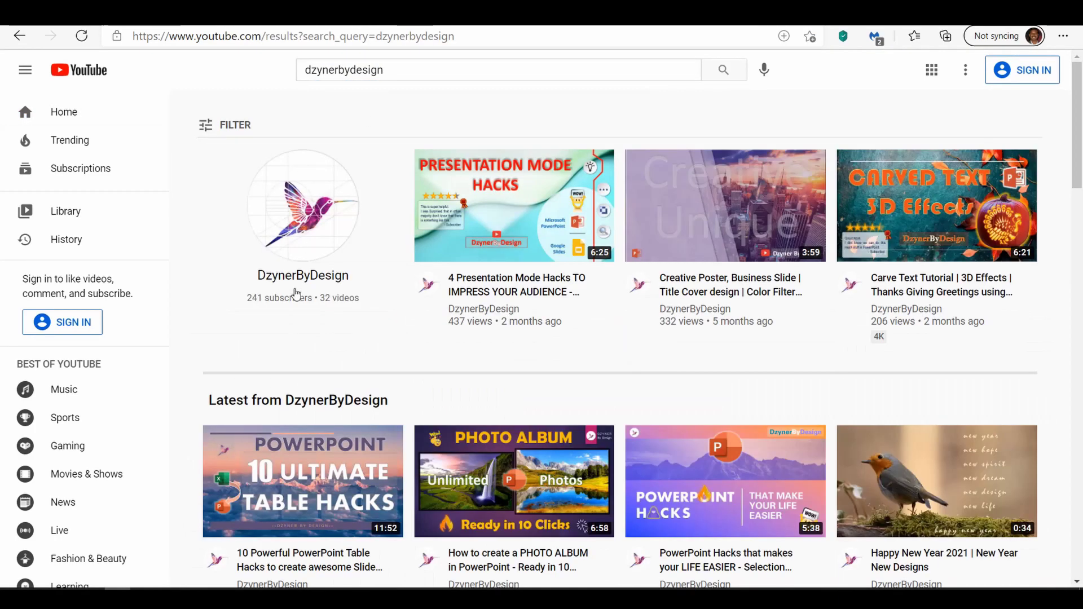
pyautogui.click(293, 291)
pyautogui.click(358, 321)
pyautogui.scroll(-4, 320, 307)
pyautogui.scroll(-5, 321, 308)
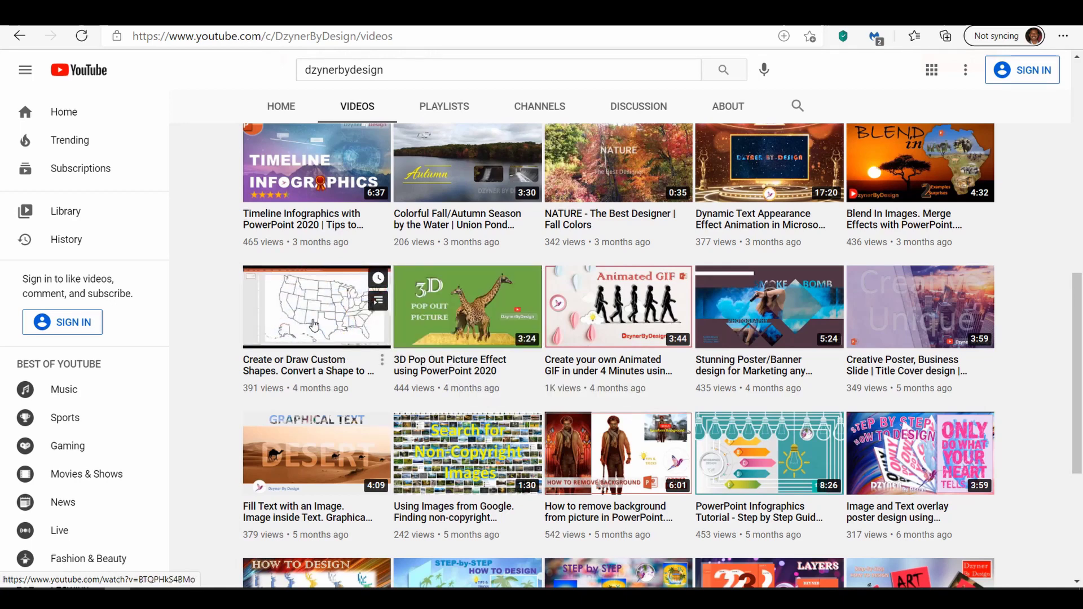
# Step: Open the 'Create or Draw Custom Shapes' video and copy its short share link
pyautogui.click(313, 321)
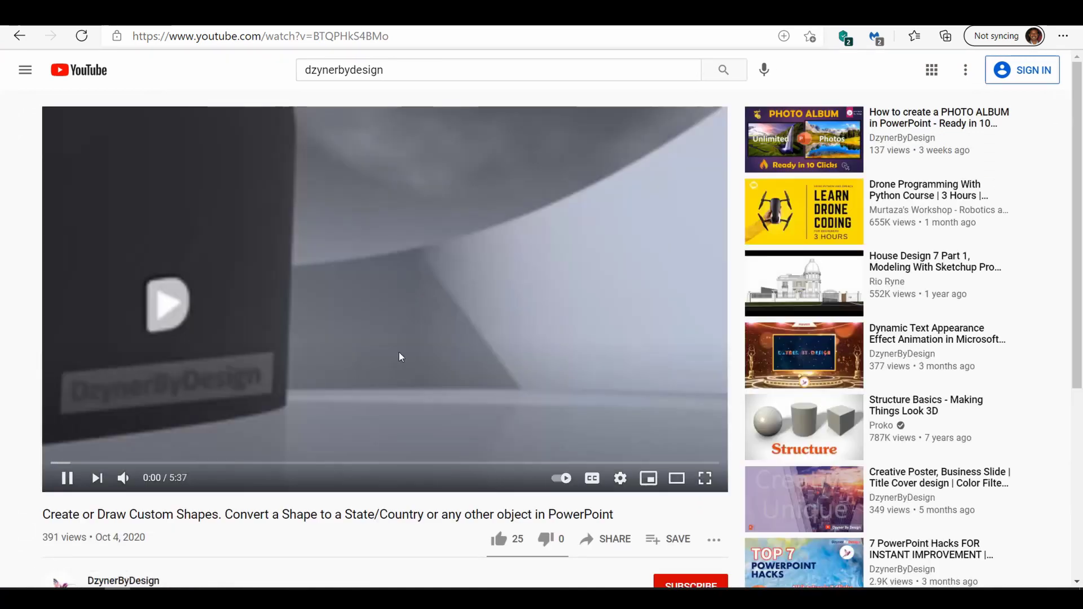
pyautogui.click(333, 558)
pyautogui.click(607, 538)
pyautogui.click(675, 352)
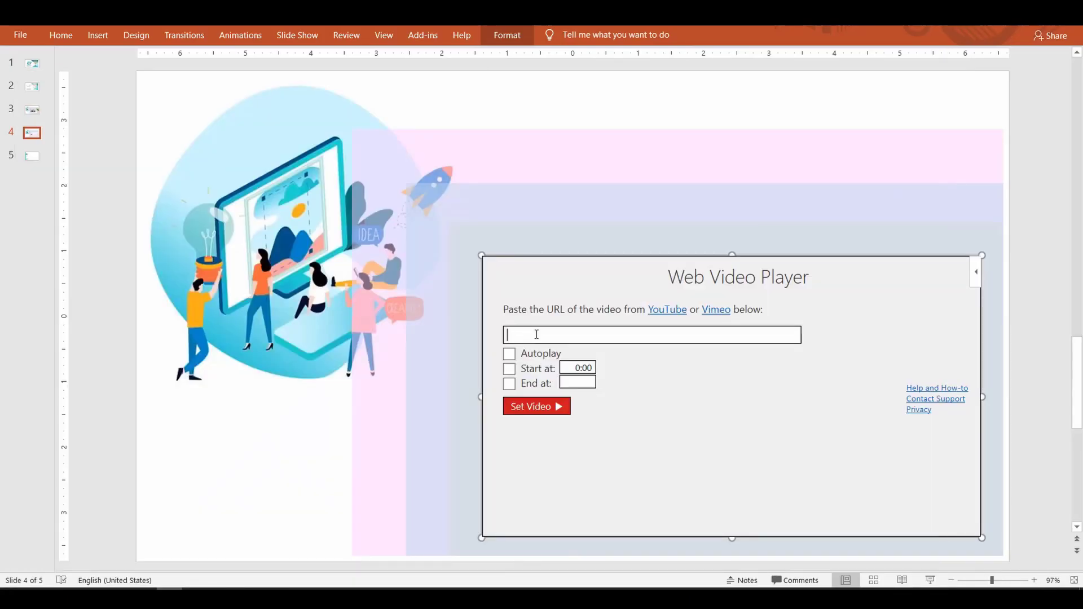
# Step: Paste the video link, set start 1:03 and end 2:45 with autoplay, and load it
pyautogui.hotkey('ctrl', 'v')
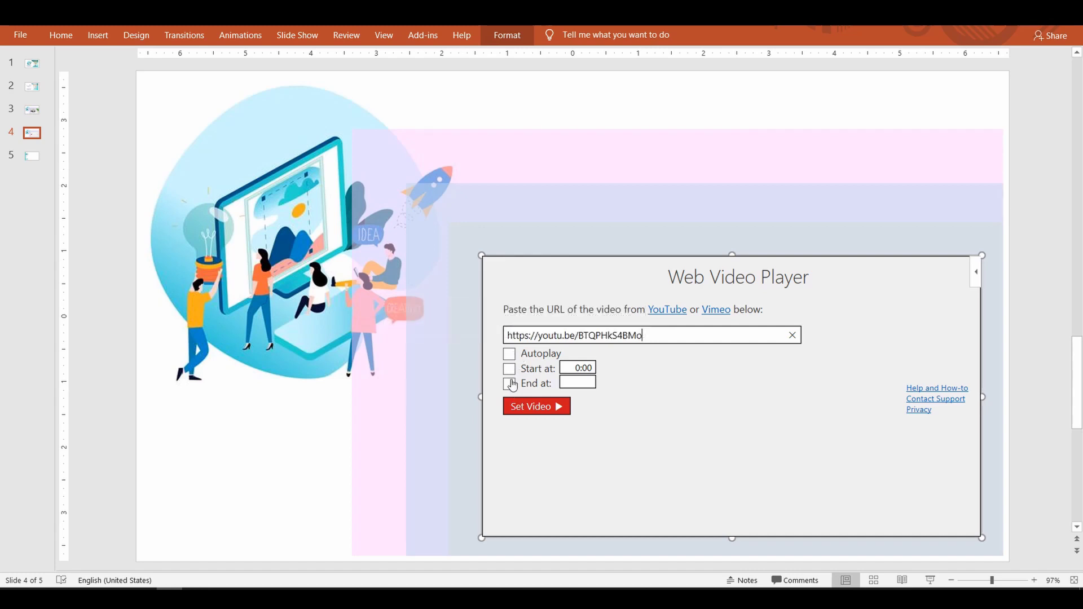
pyautogui.click(582, 368)
pyautogui.click(588, 383)
pyautogui.click(510, 384)
pyautogui.click(540, 406)
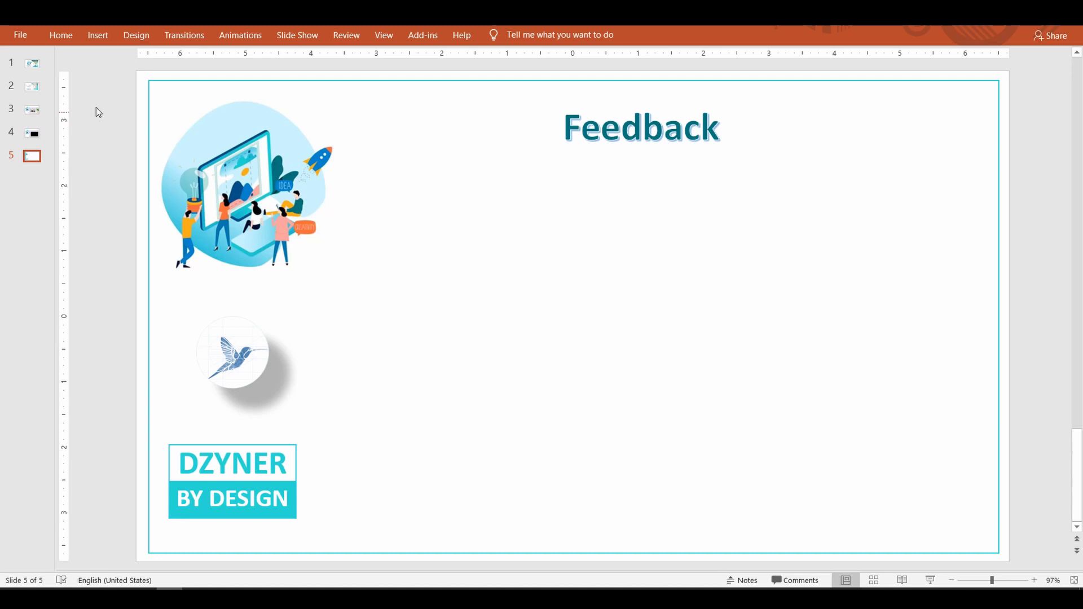
# Step: Switch to the Insert ribbon while on the Feedback slide 5
pyautogui.click(97, 40)
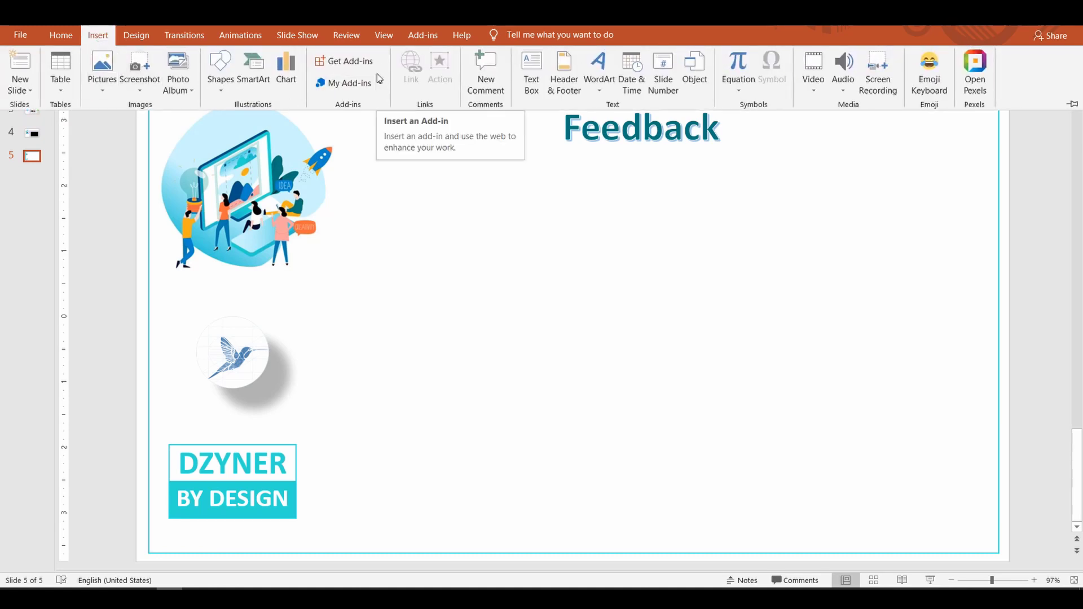
# Step: Add the installed Poll Everywhere add-in from My Add-ins to the Feedback slide
pyautogui.click(366, 61)
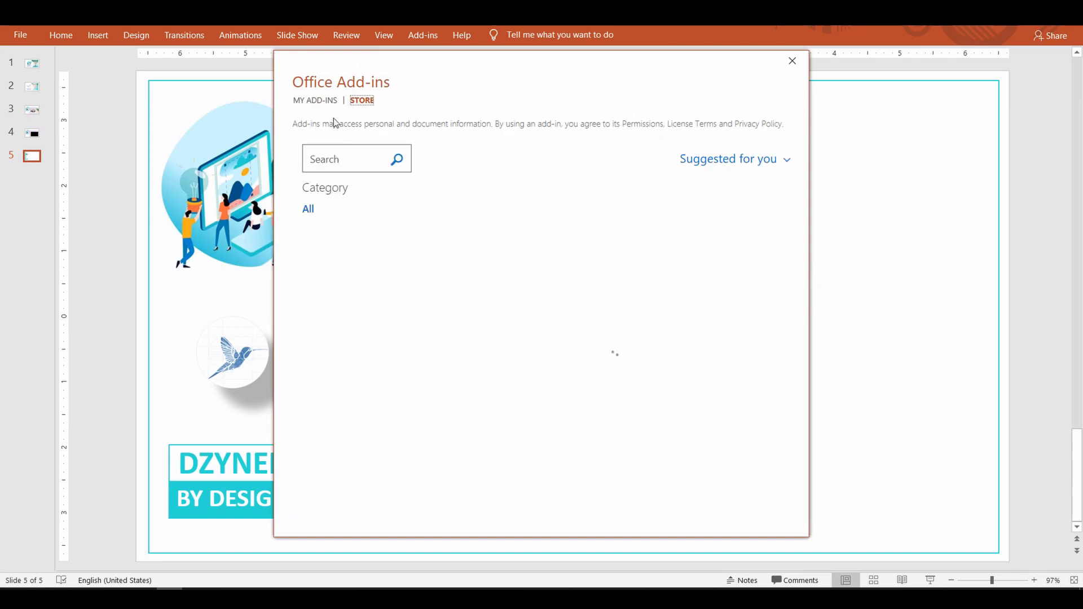
pyautogui.click(327, 105)
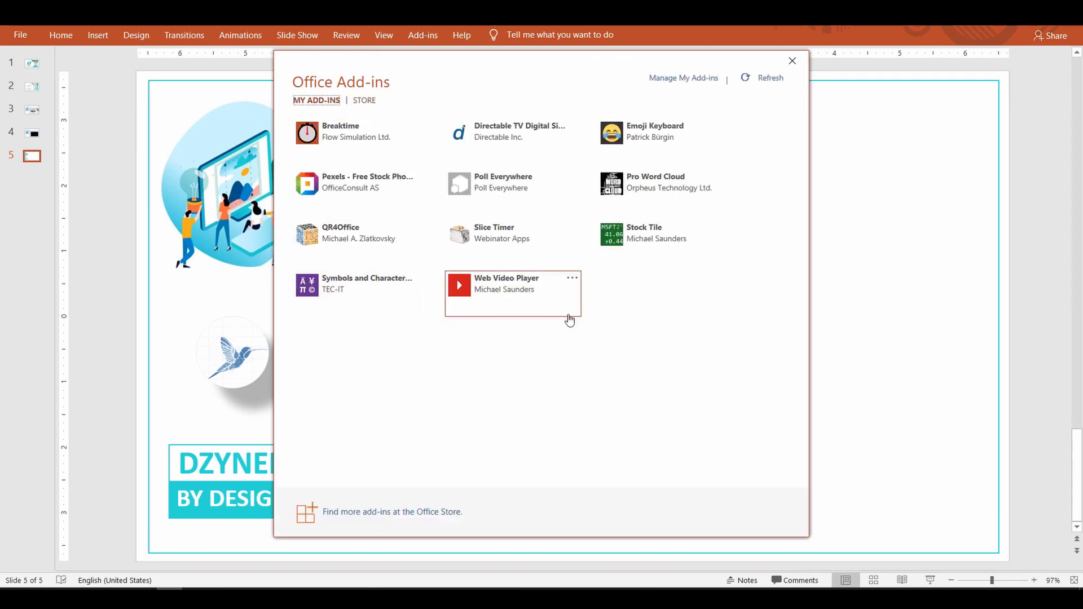
pyautogui.click(501, 193)
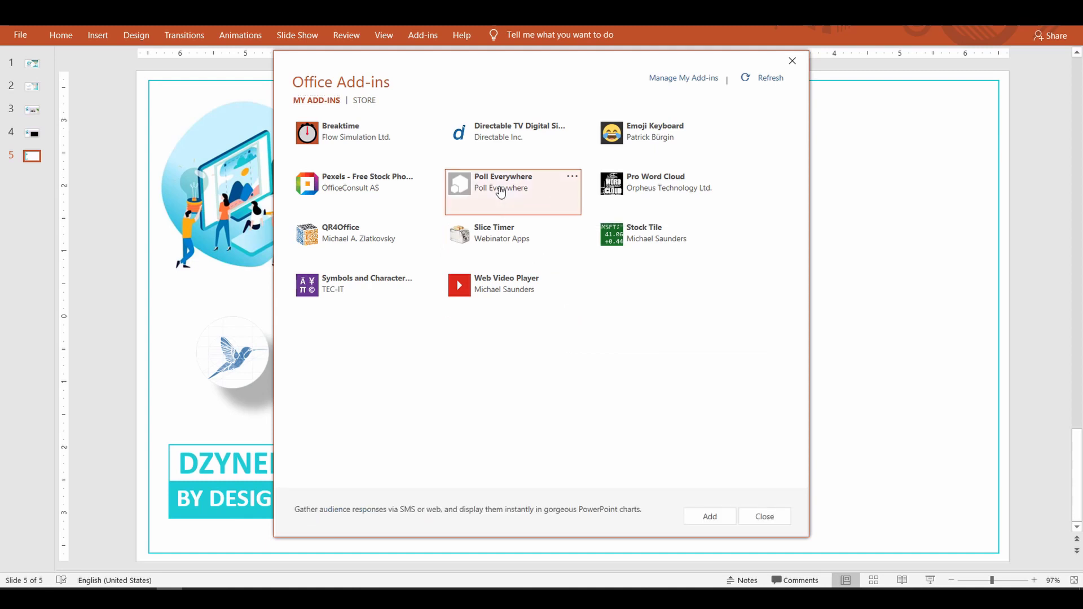
pyautogui.click(710, 516)
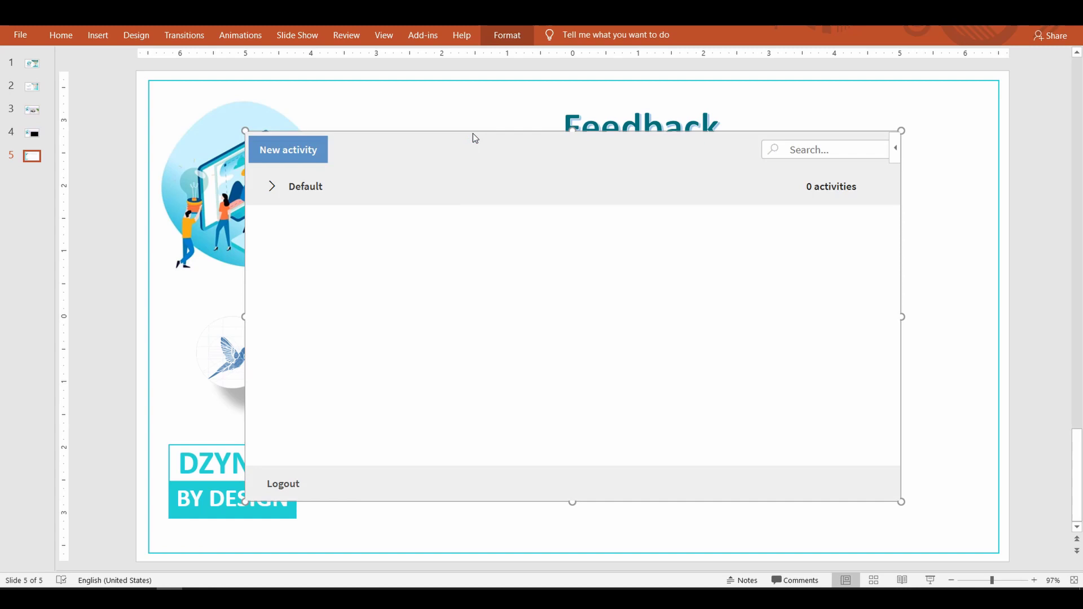
# Step: Move the poll panel below the Feedback title, then sign back in with the account e-mail and password
pyautogui.moveTo(540, 131); pyautogui.dragTo(631, 177)
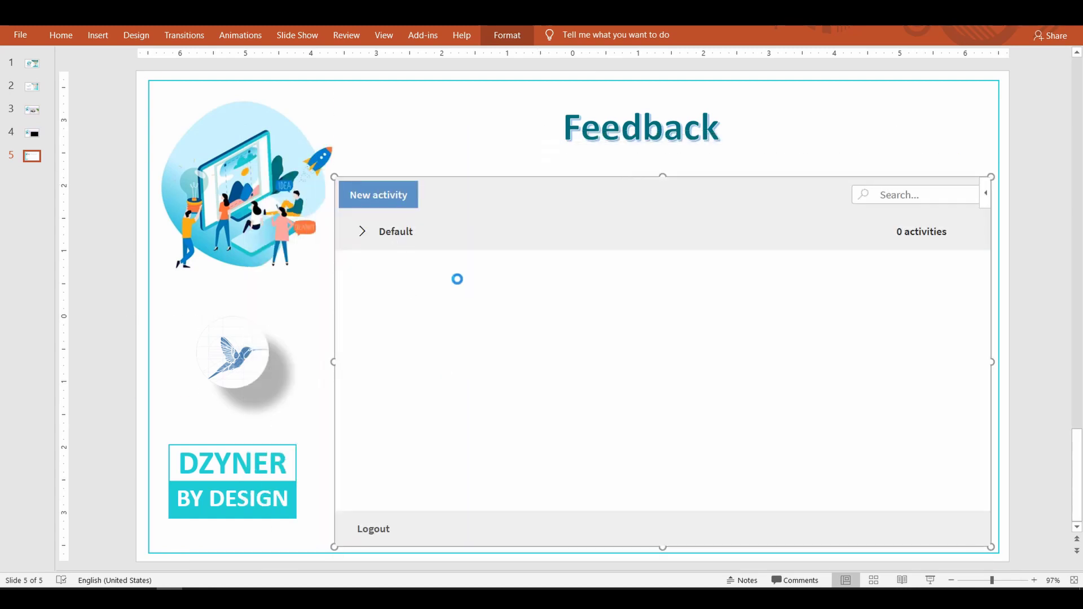
pyautogui.click(375, 528)
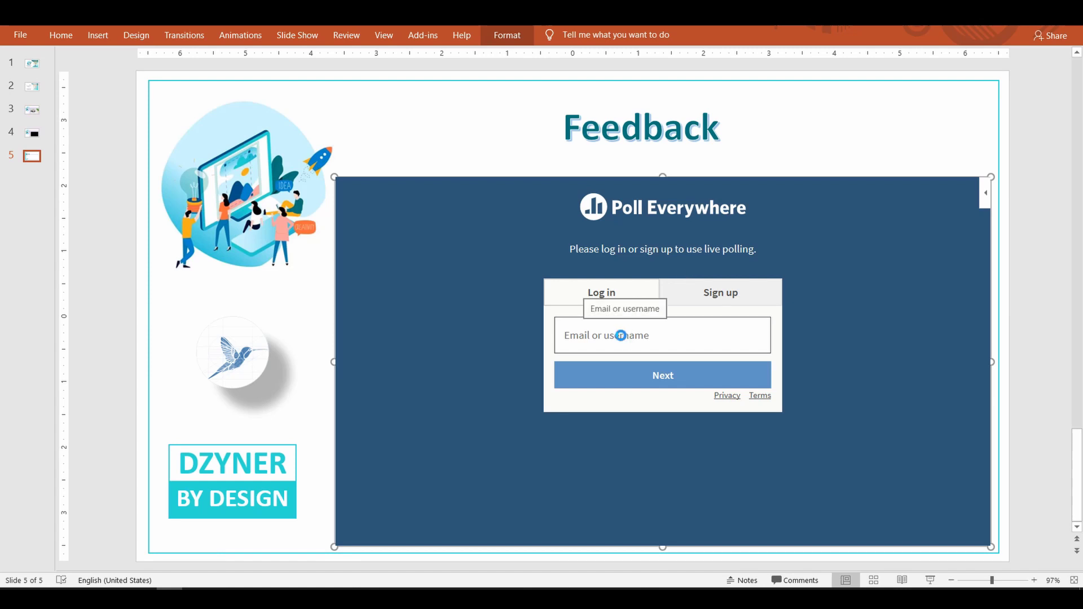
pyautogui.click(623, 335)
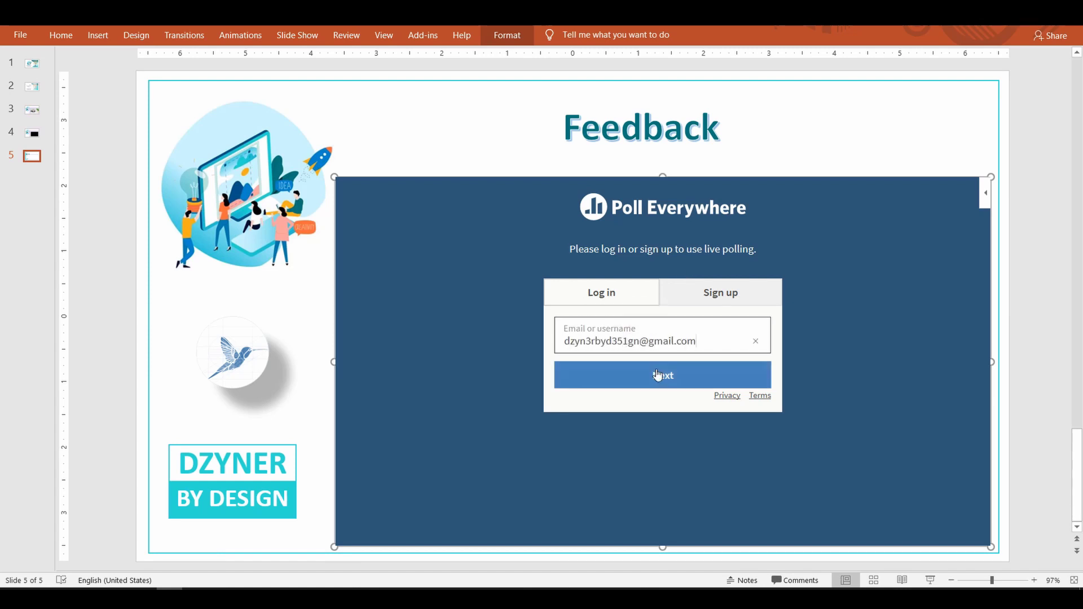
pyautogui.click(663, 375)
pyautogui.write('********')
pyautogui.click(666, 418)
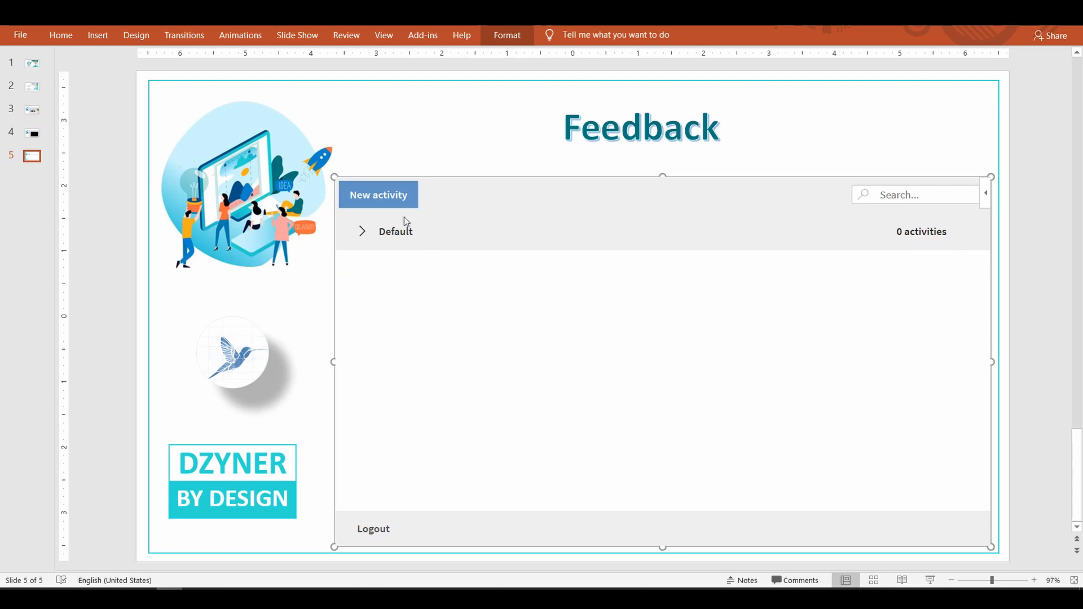
# Step: Create and save a Q&A activity titled 'Would you recommend this video to a friend'
pyautogui.click(388, 194)
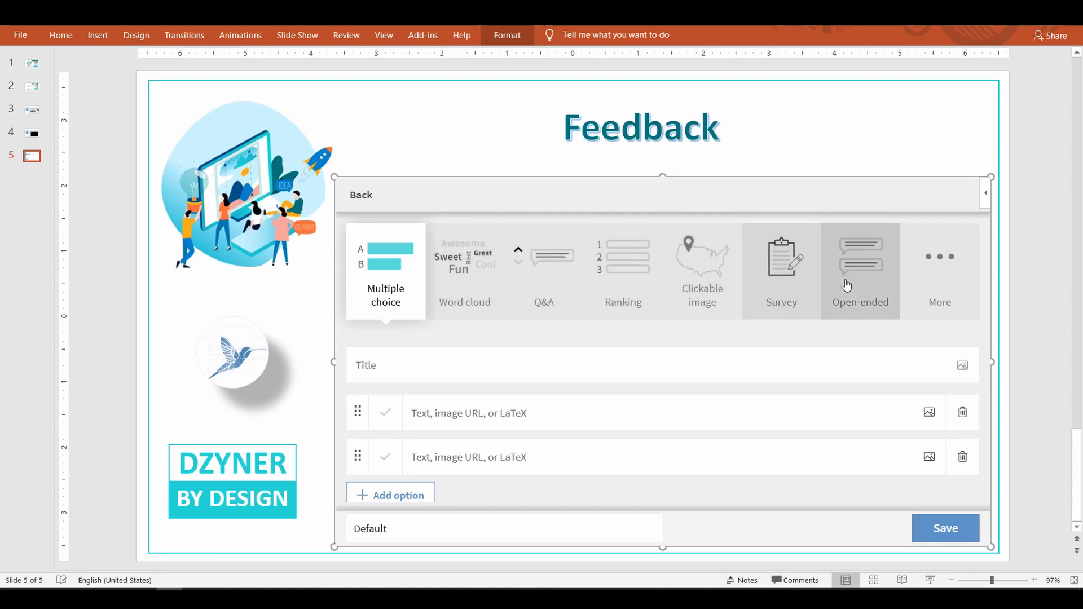
pyautogui.click(866, 279)
pyautogui.click(547, 272)
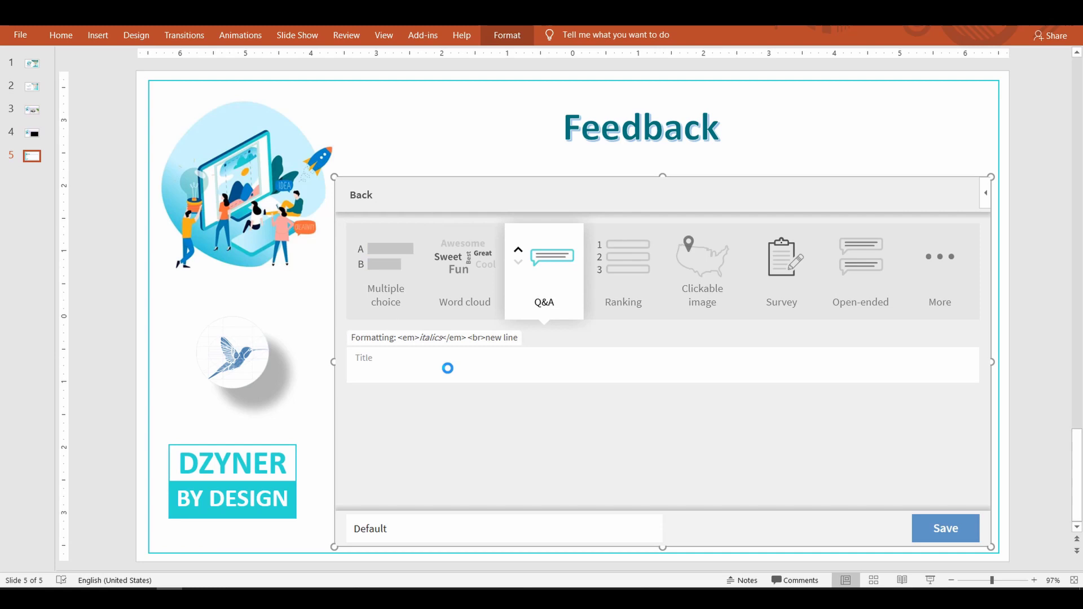
pyautogui.write('Would you recommend this')
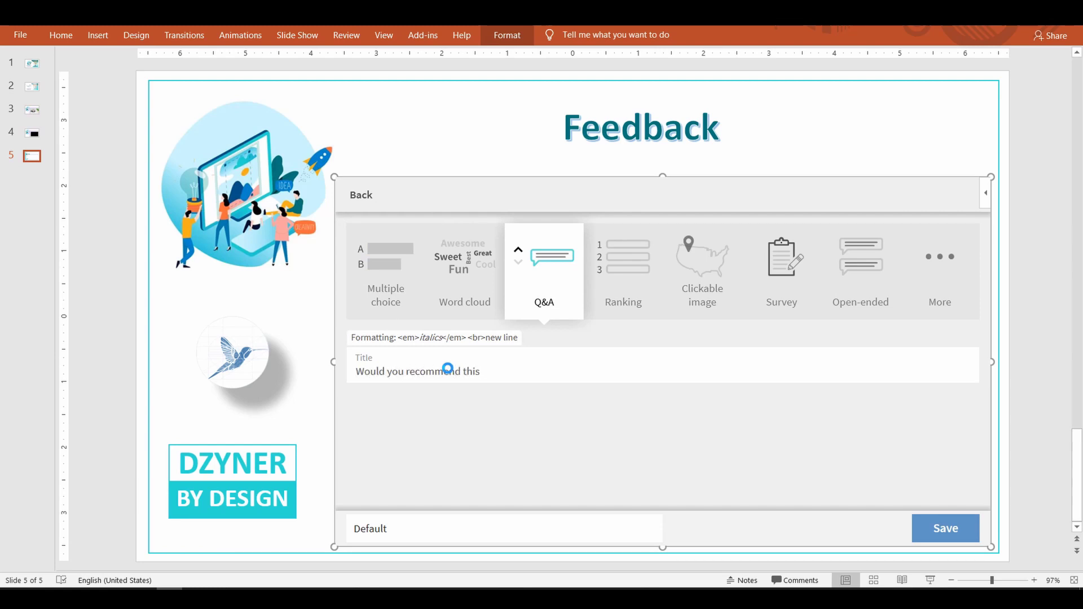
pyautogui.write(' video to a friend?')
pyautogui.click(941, 525)
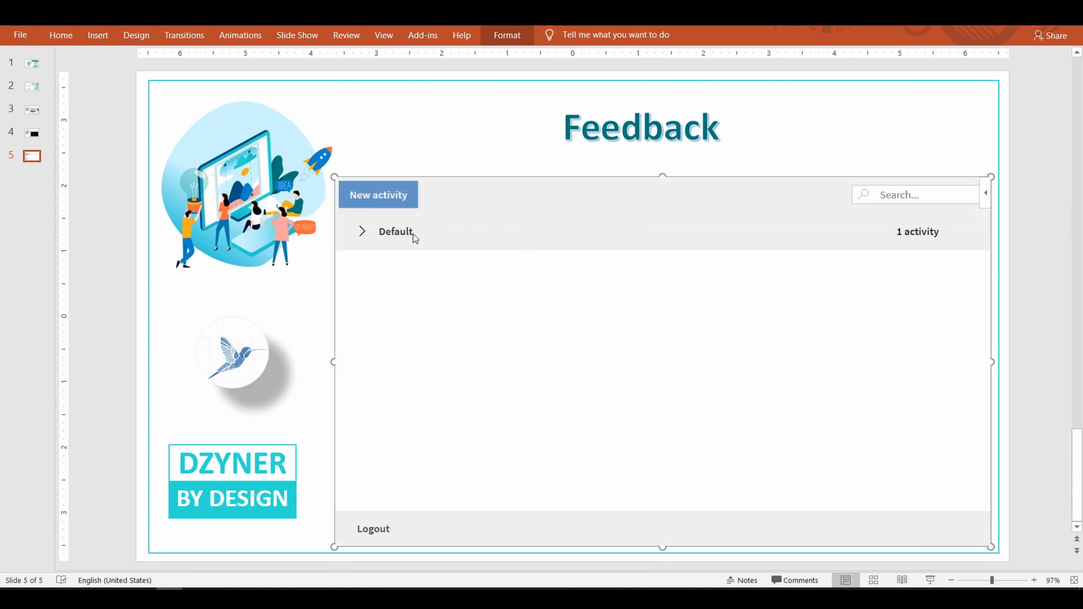
# Step: Expand the Default group, open the recommendation question, and activate it for responses
pyautogui.click(362, 232)
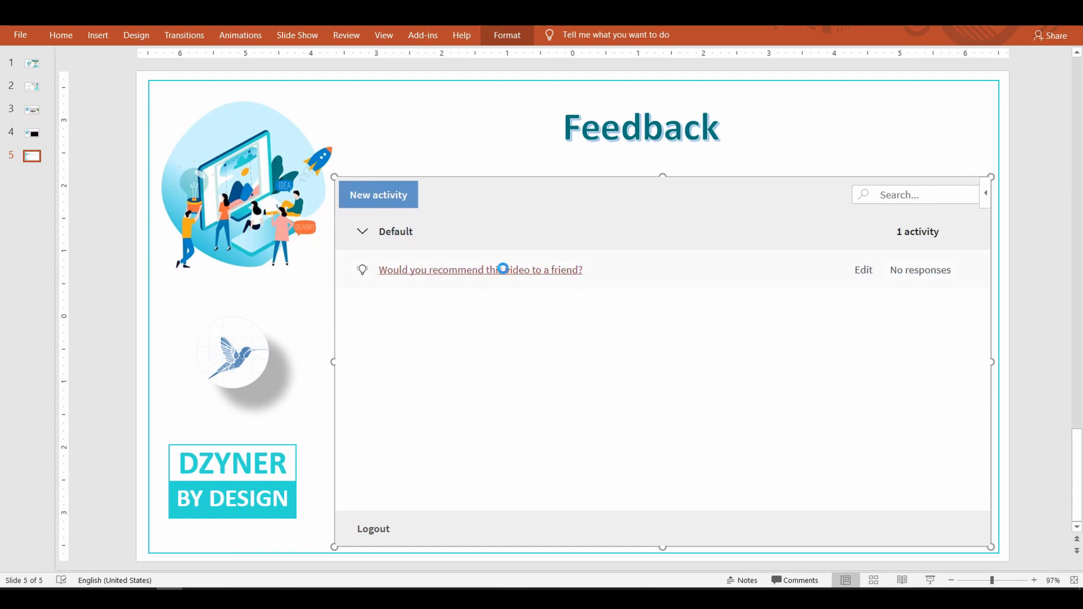
pyautogui.click(537, 274)
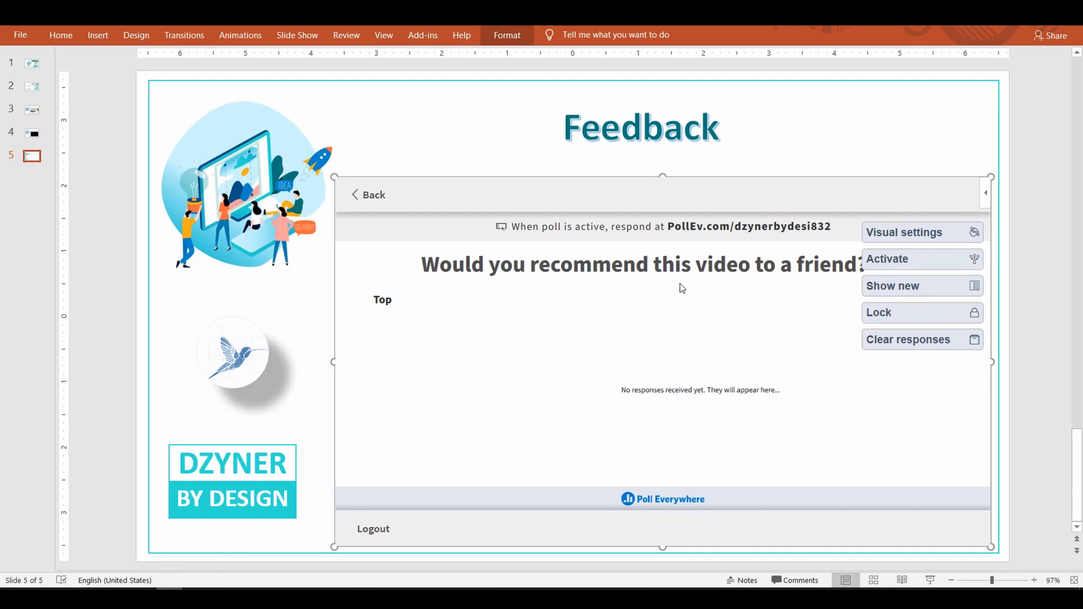
pyautogui.click(907, 264)
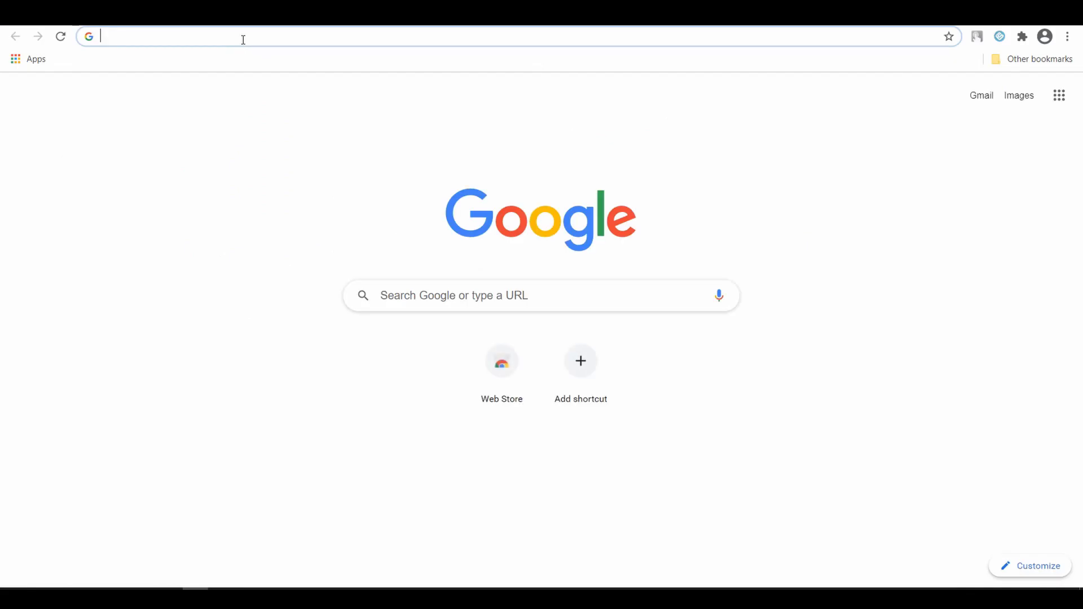
# Step: Join the poll via the pasted PollEv link and submit the response 'Yes, very much'
pyautogui.press('Return')
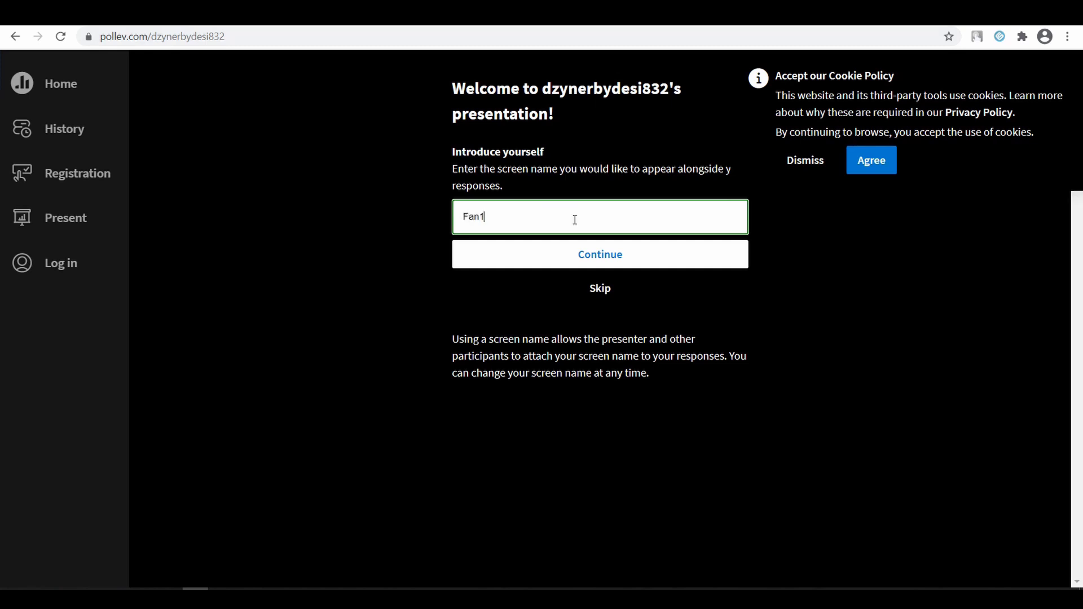
pyautogui.click(593, 263)
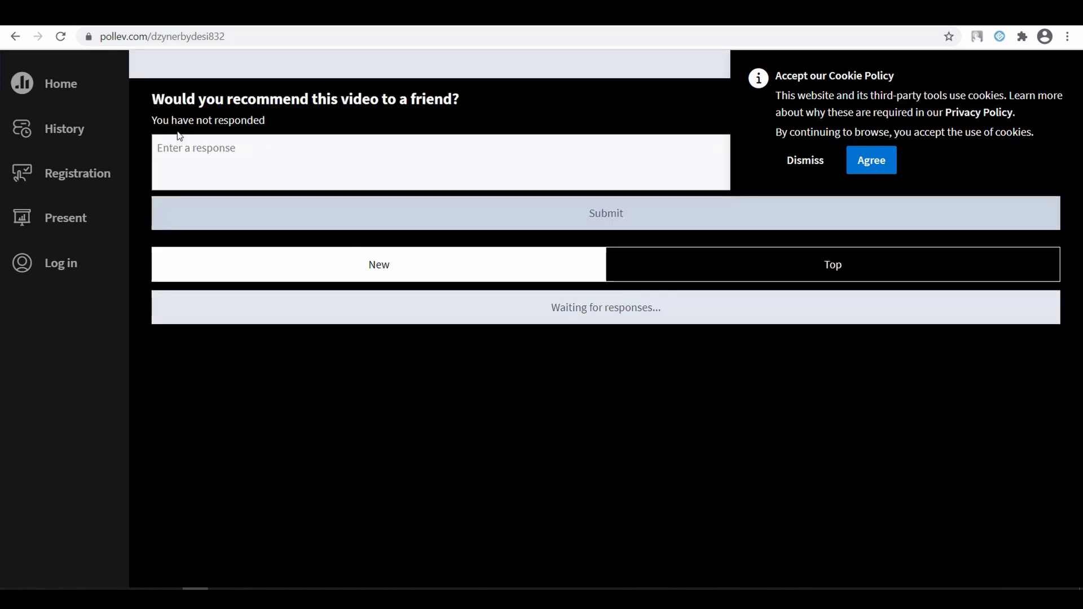
pyautogui.click(346, 156)
pyautogui.write('Yes, very much')
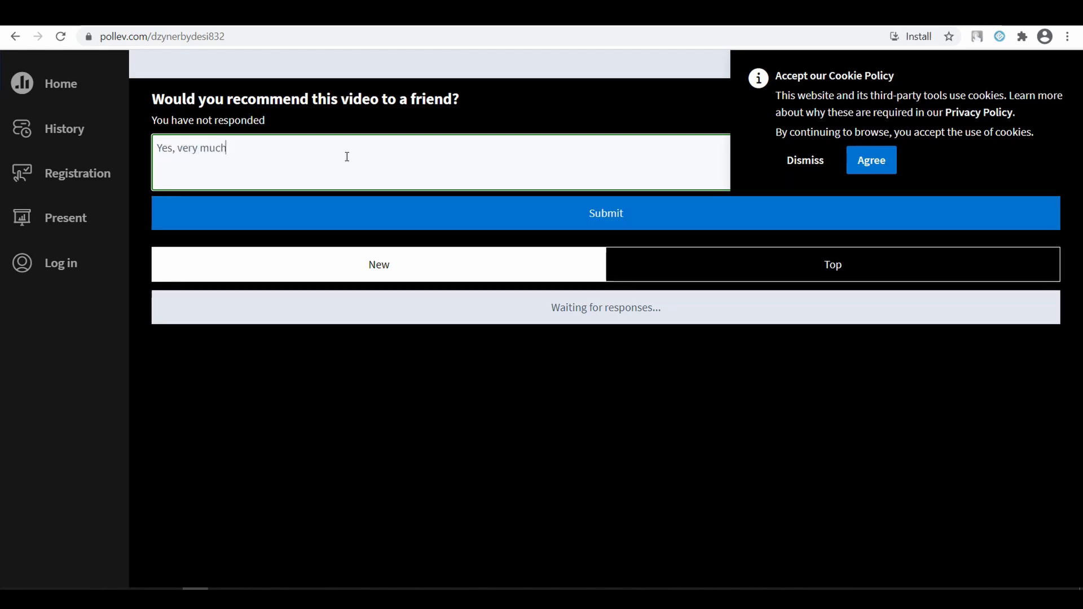
pyautogui.press('Return')
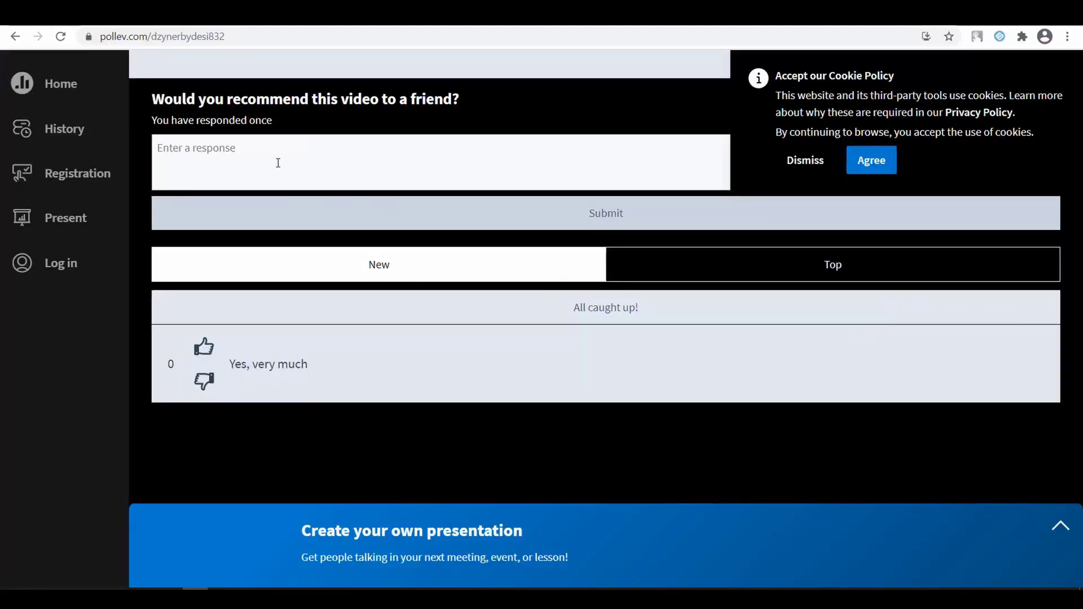
# Step: Submit a second response 'Sure', accept the cookie policy, and deactivate the poll
pyautogui.click(278, 163)
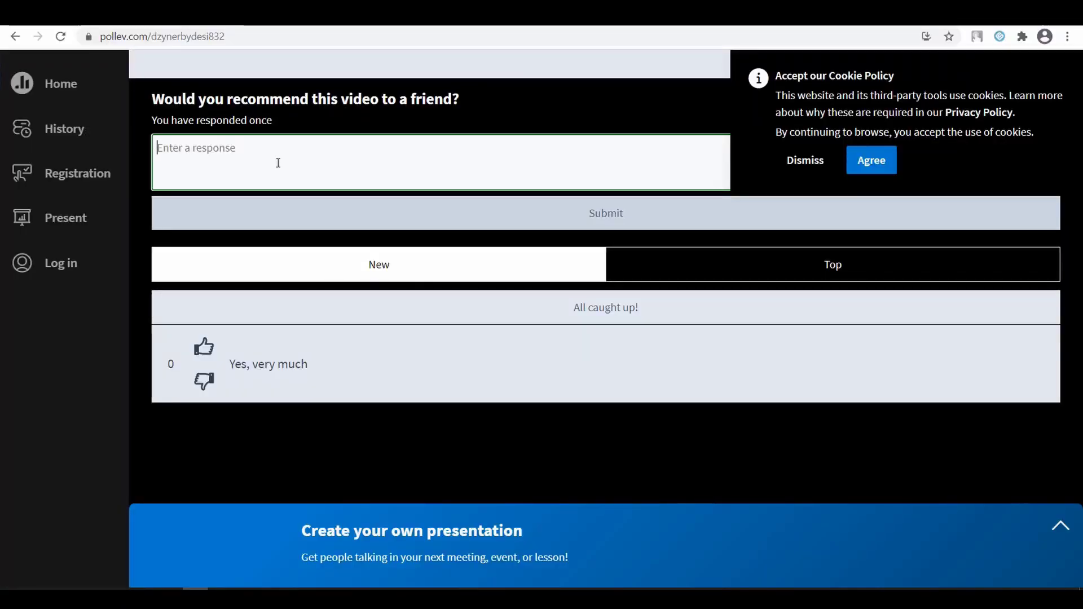
pyautogui.write('Sure')
pyautogui.press('Return')
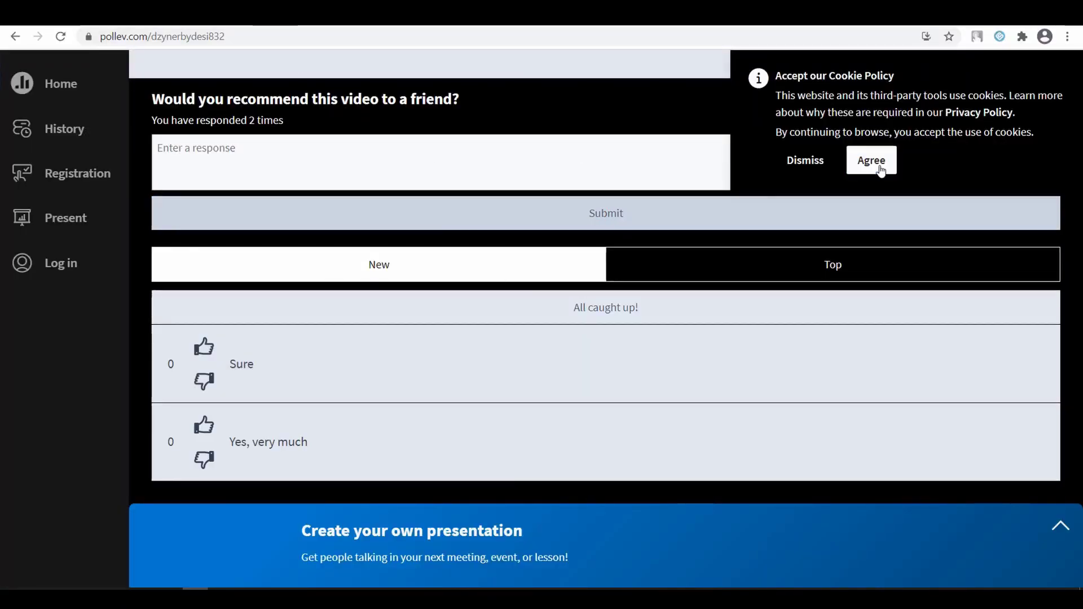
pyautogui.click(872, 160)
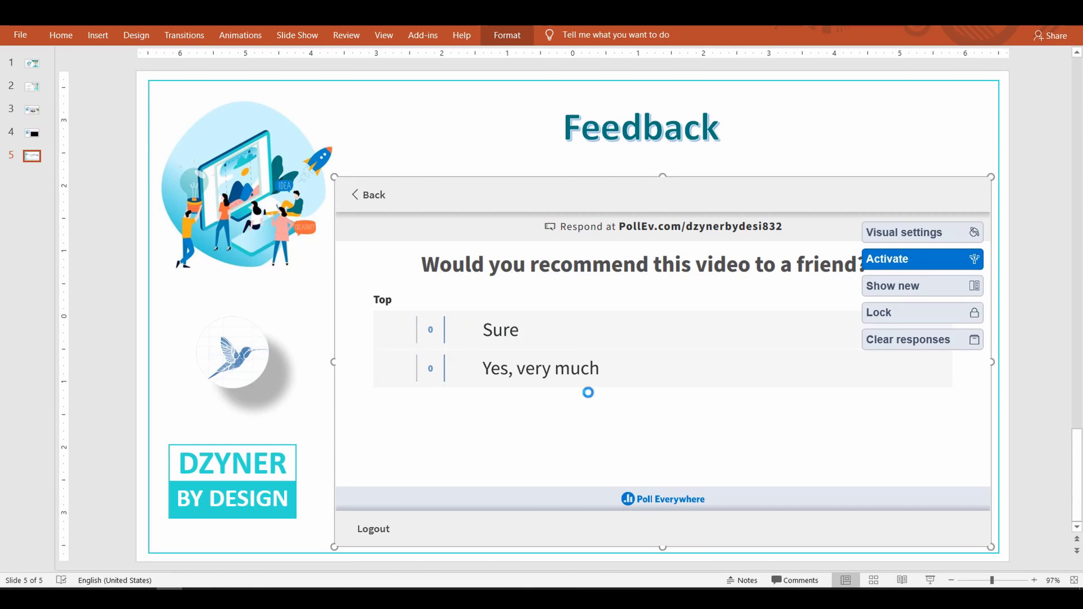
pyautogui.click(887, 260)
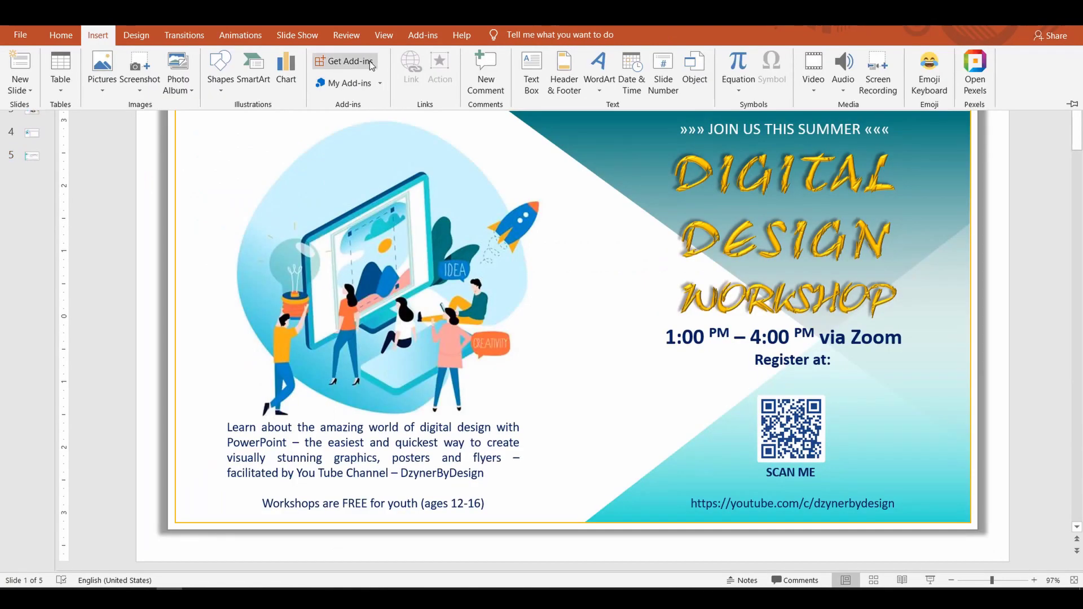
# Step: Search the Office add-ins store for 'images' add-ins
pyautogui.click(344, 62)
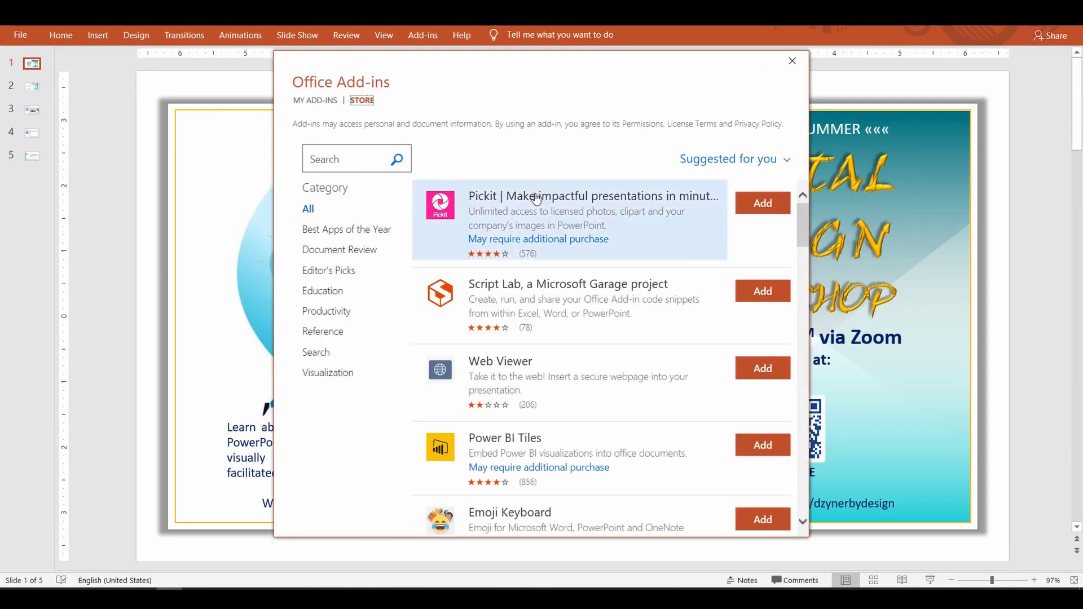
pyautogui.click(338, 160)
pyautogui.write('images')
pyautogui.press('Return')
pyautogui.scroll(-5, 579, 376)
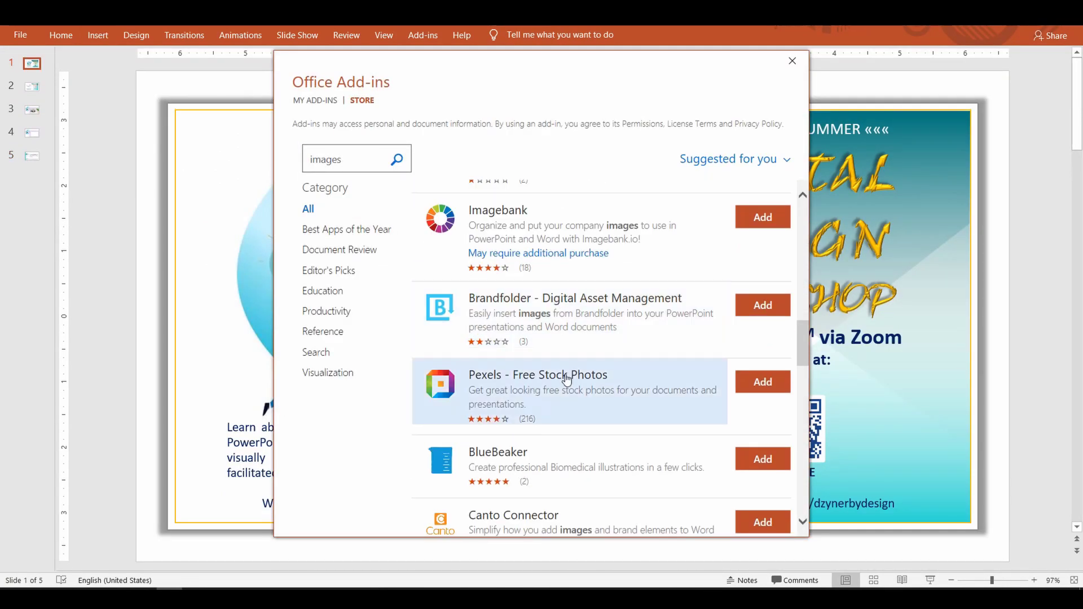
# Step: Browse Best Apps of the Year and Document Review, viewing the Web Viewer add-in's details
pyautogui.click(340, 231)
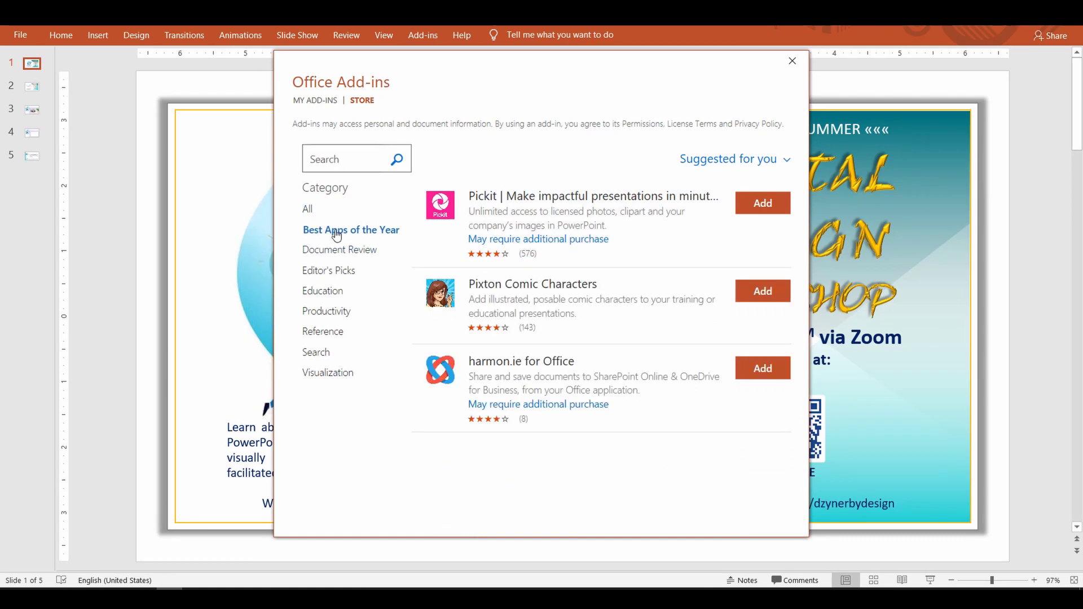
pyautogui.click(341, 248)
pyautogui.click(543, 375)
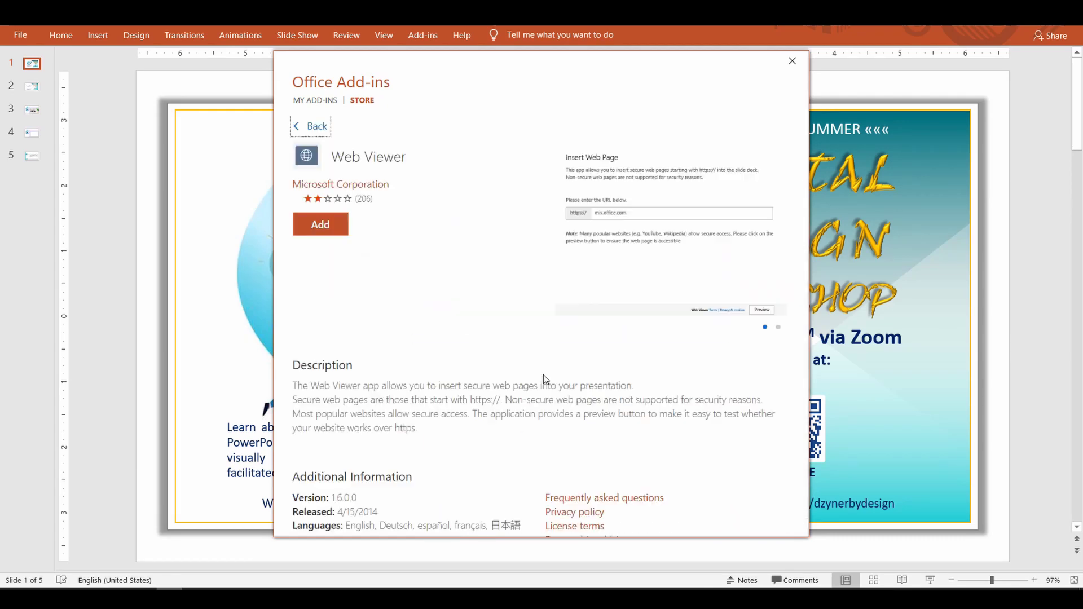
pyautogui.click(313, 125)
# Step: Browse the Education and Productivity categories, checking PhET Sims and another add-in's details
pyautogui.click(325, 291)
pyautogui.scroll(-5, 608, 353)
pyautogui.scroll(-3, 609, 353)
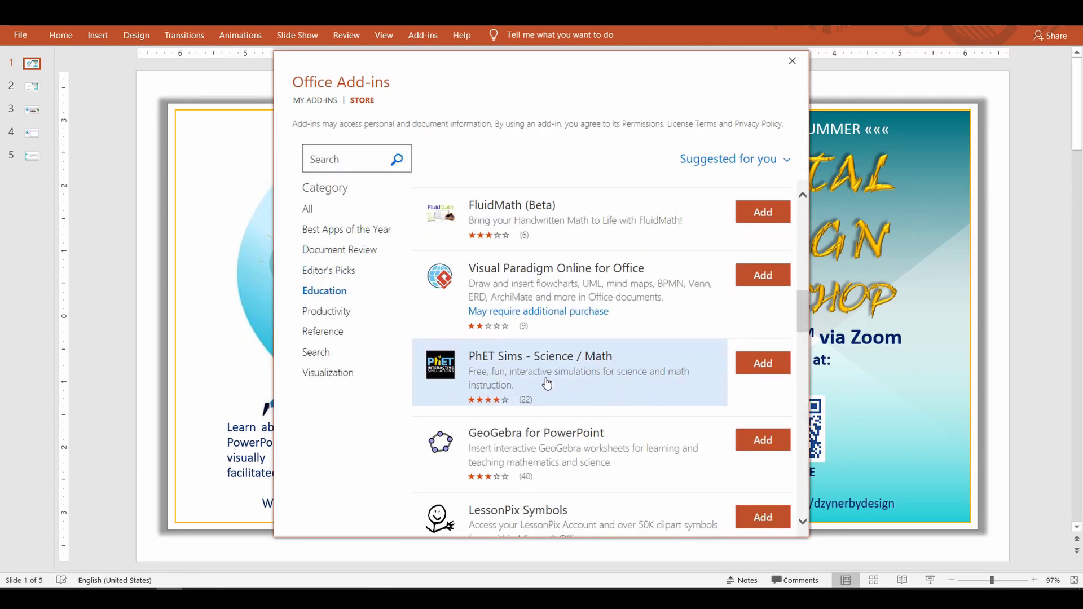
pyautogui.click(544, 366)
pyautogui.click(311, 124)
pyautogui.click(331, 311)
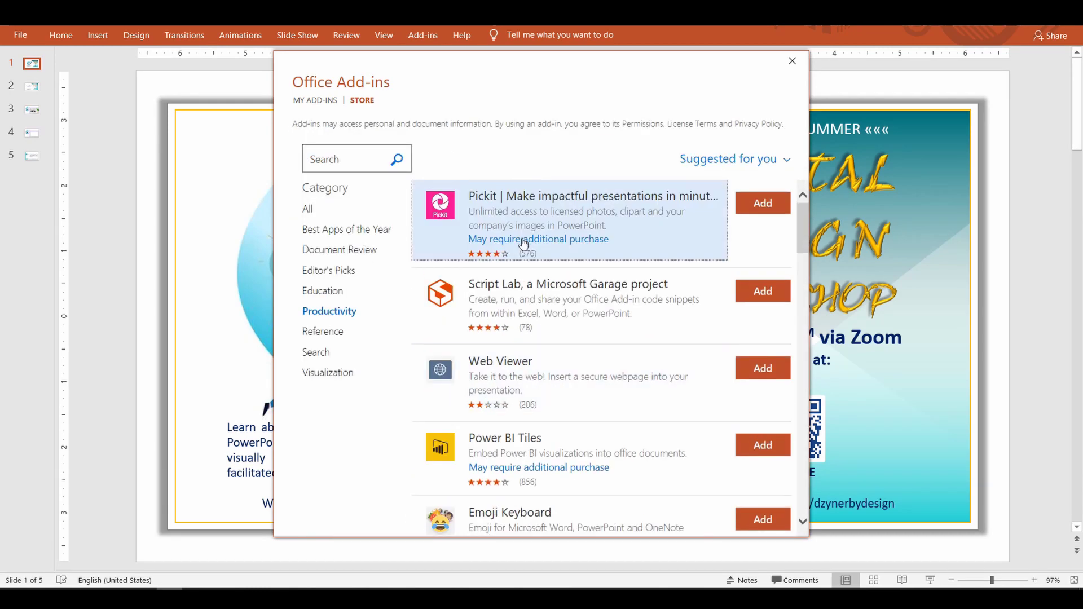
pyautogui.click(536, 373)
pyautogui.click(309, 124)
# Step: Browse the Reference, Search and Visualization categories
pyautogui.click(322, 332)
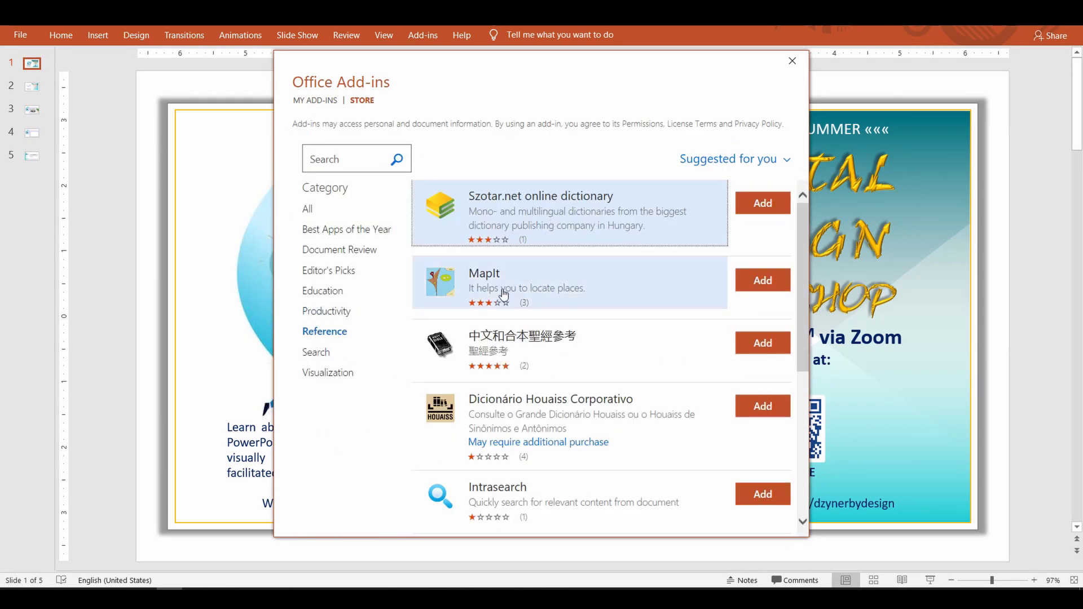
pyautogui.click(316, 352)
pyautogui.click(331, 372)
pyautogui.scroll(-5, 598, 310)
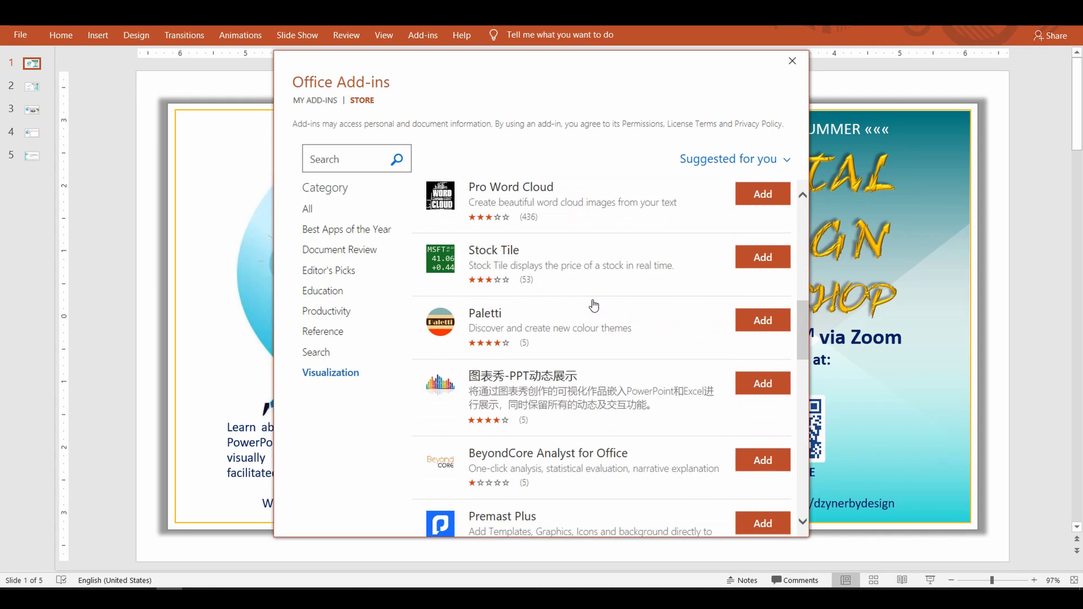
pyautogui.scroll(5, 593, 305)
# Step: Show add-ins from all categories sorted by Rating, then close the store
pyautogui.click(308, 209)
pyautogui.click(733, 159)
pyautogui.click(693, 212)
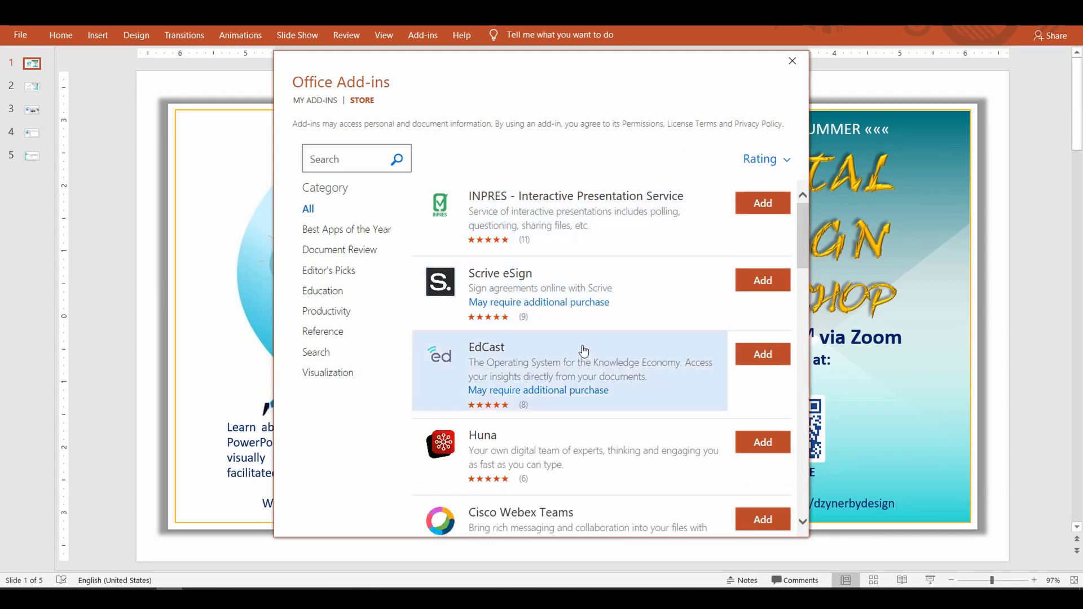
pyautogui.scroll(-4, 677, 350)
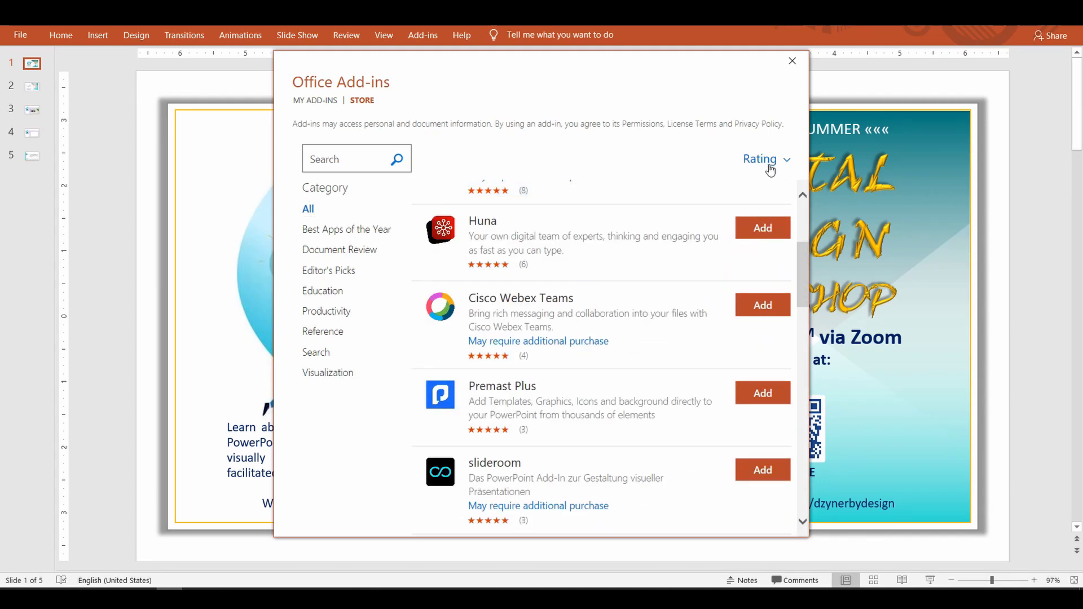
pyautogui.click(793, 64)
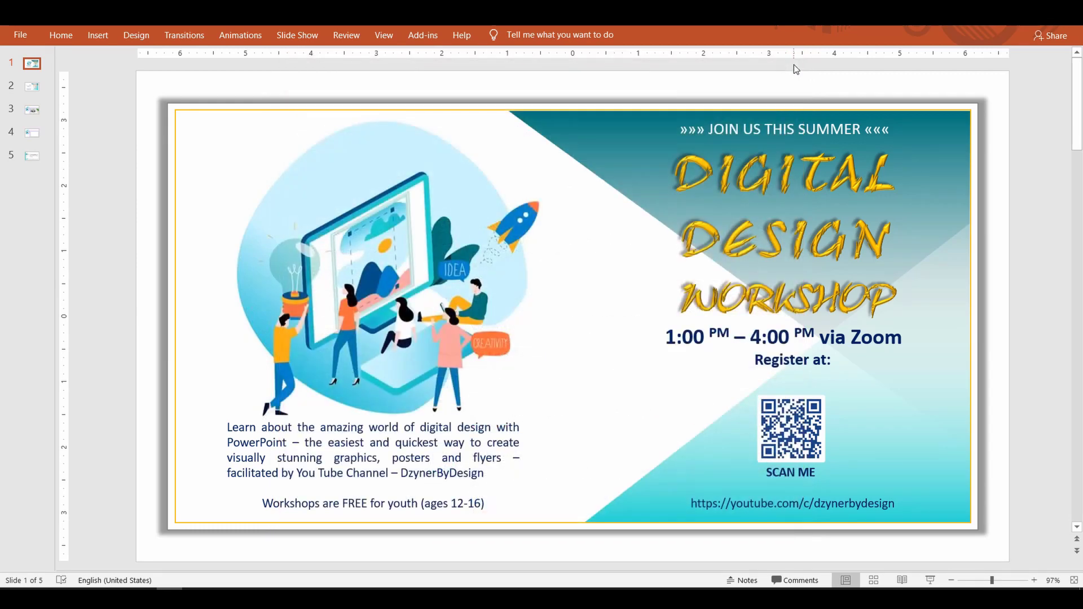